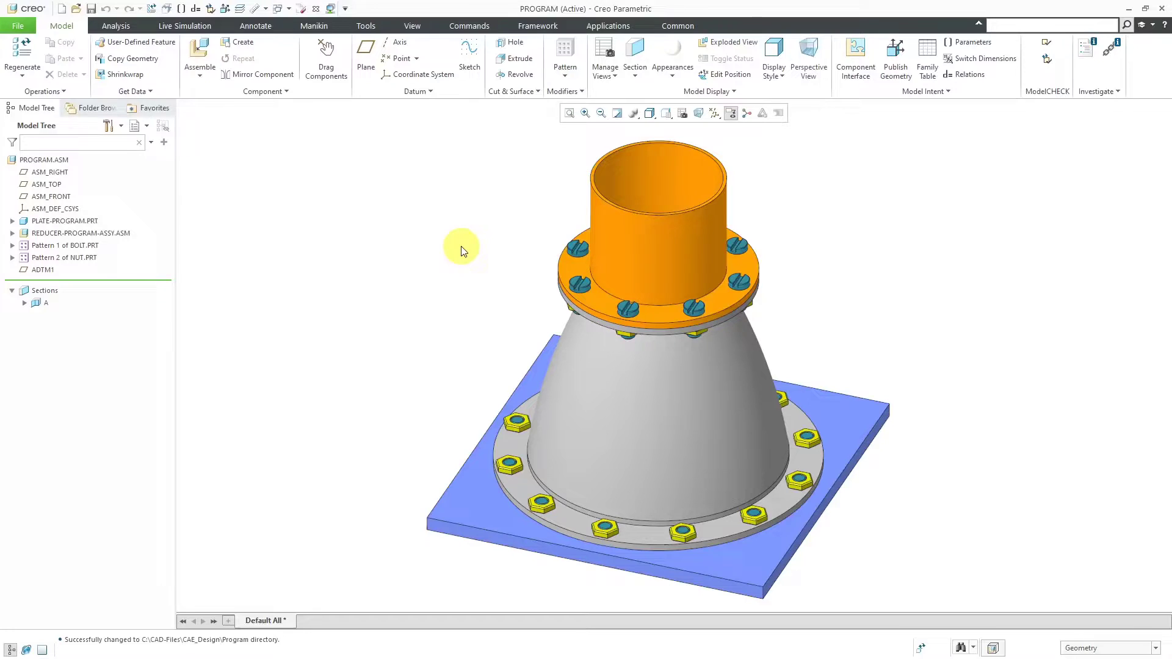
Open the REDUCER-PROGRAM-ASSY subassembly and, from it, the generic model of the STRAIGHT pipe component
left_click(103, 234)
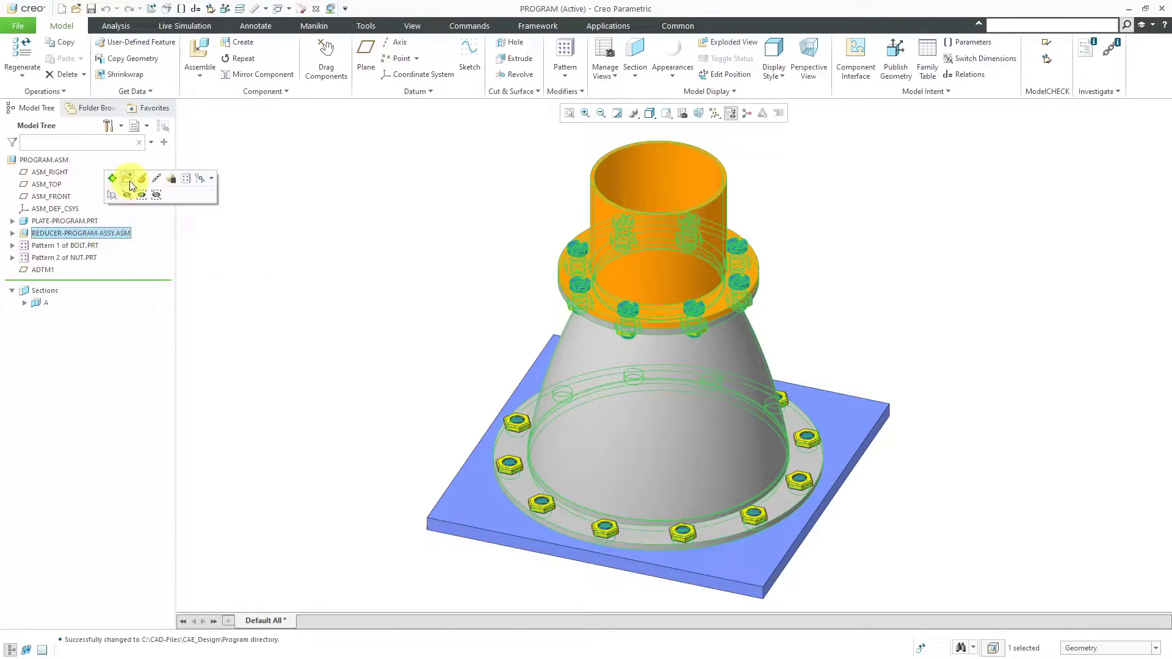
left_click(129, 180)
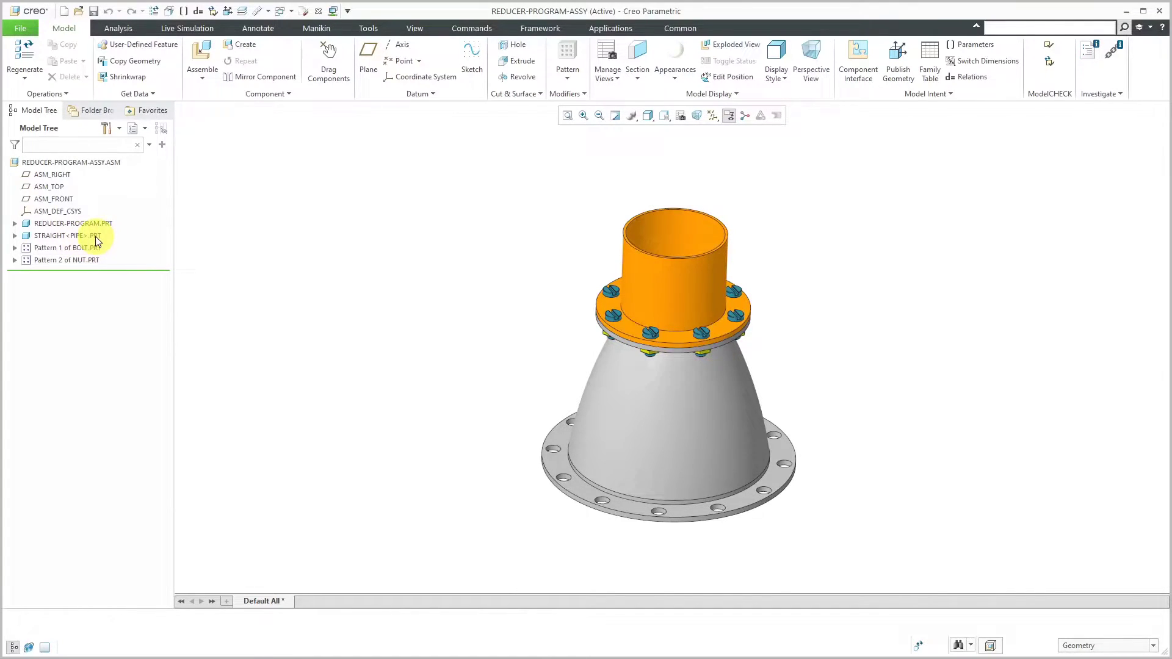
left_click(95, 236)
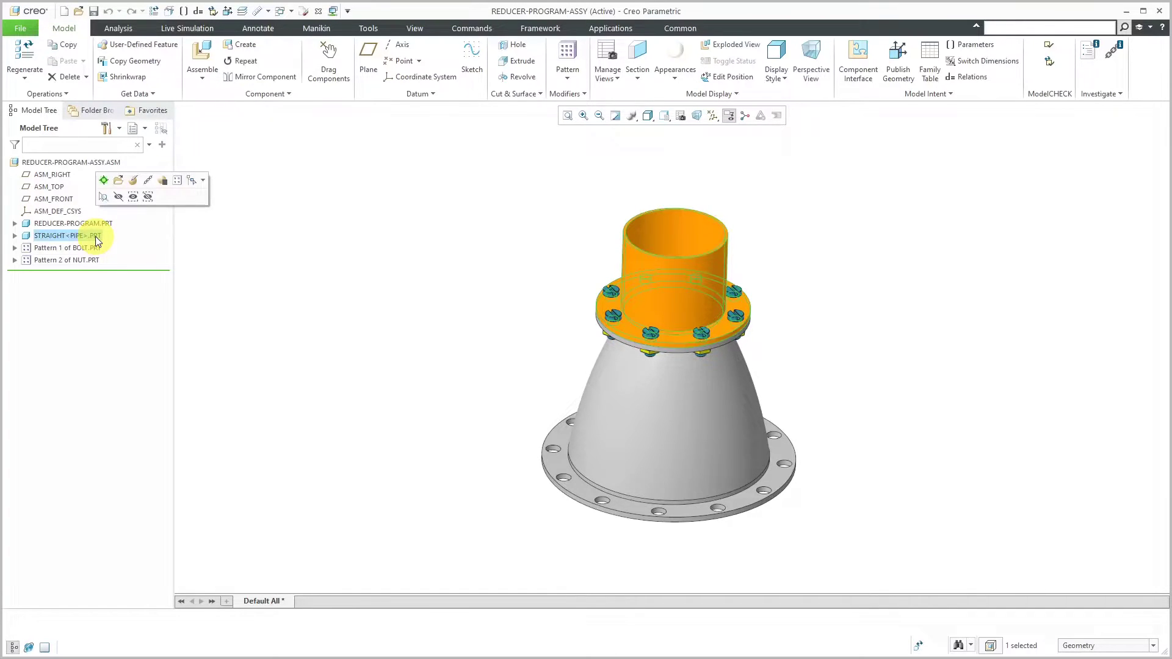
right_click(95, 236)
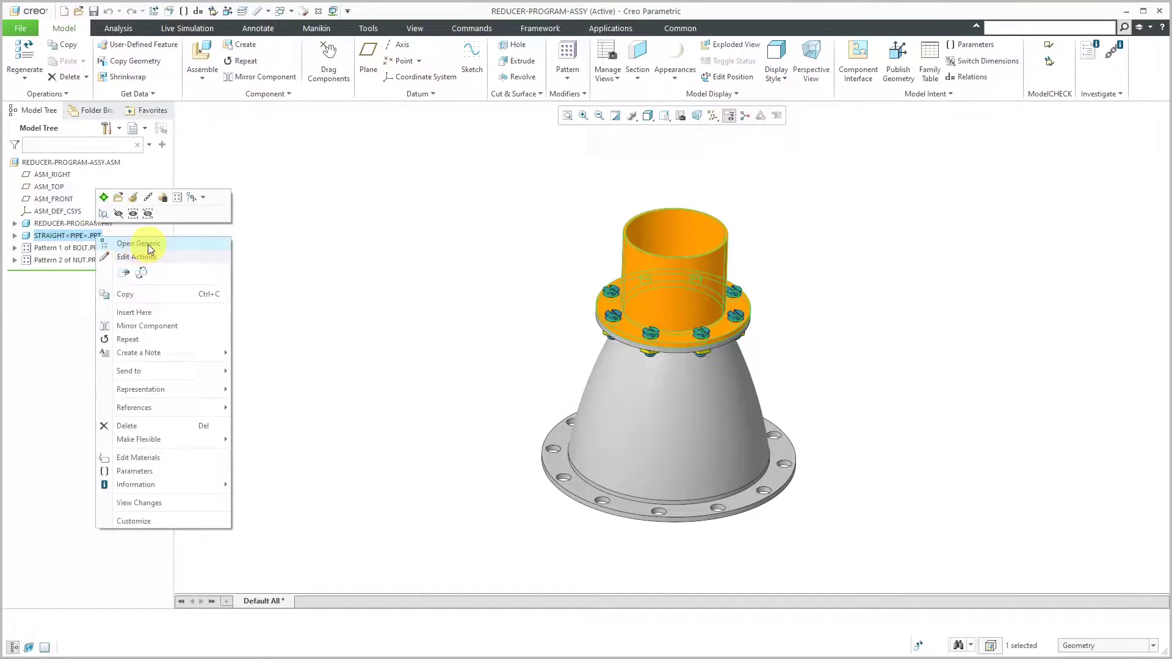
left_click(228, 253)
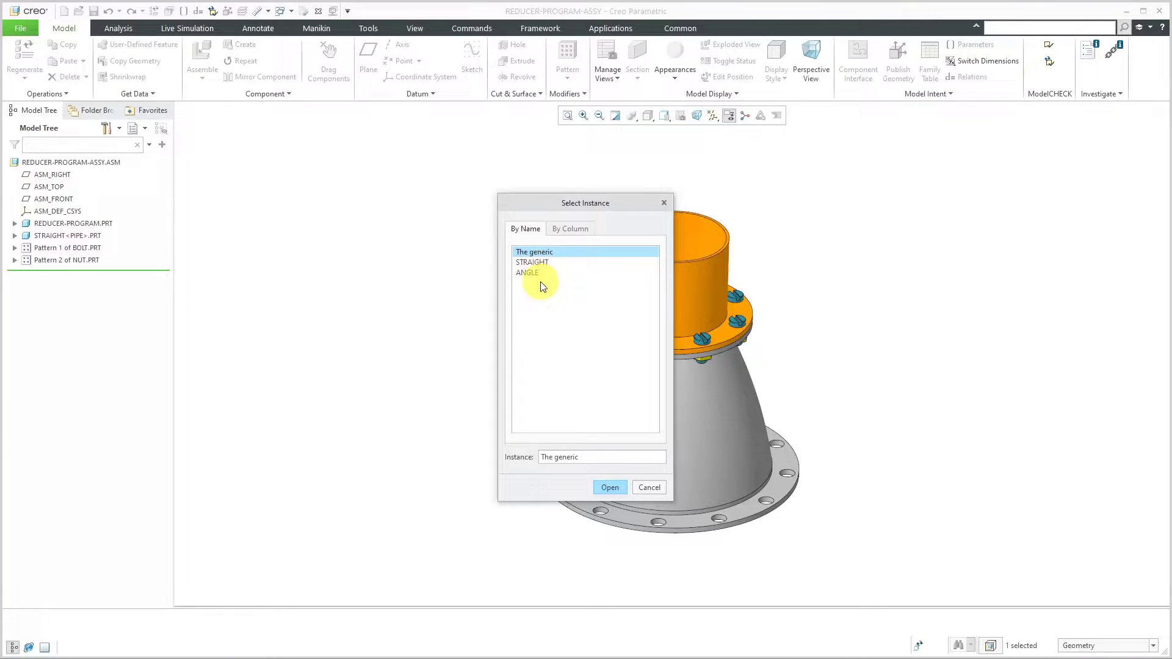
left_click(610, 487)
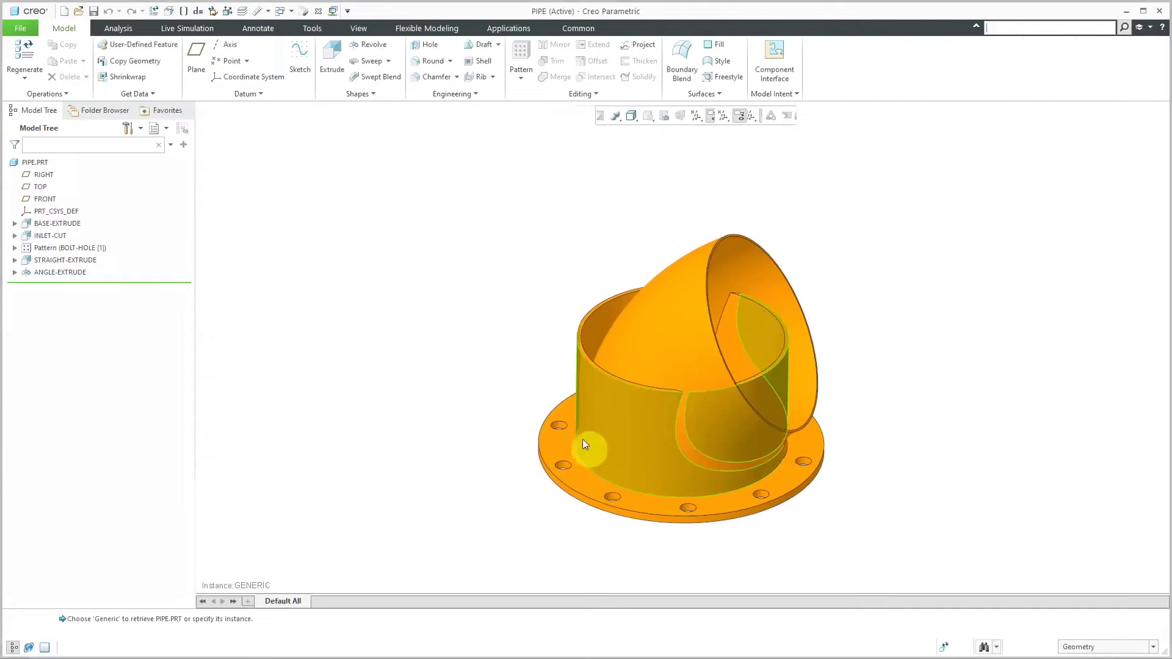
middle_click_drag(731, 497, 738, 445)
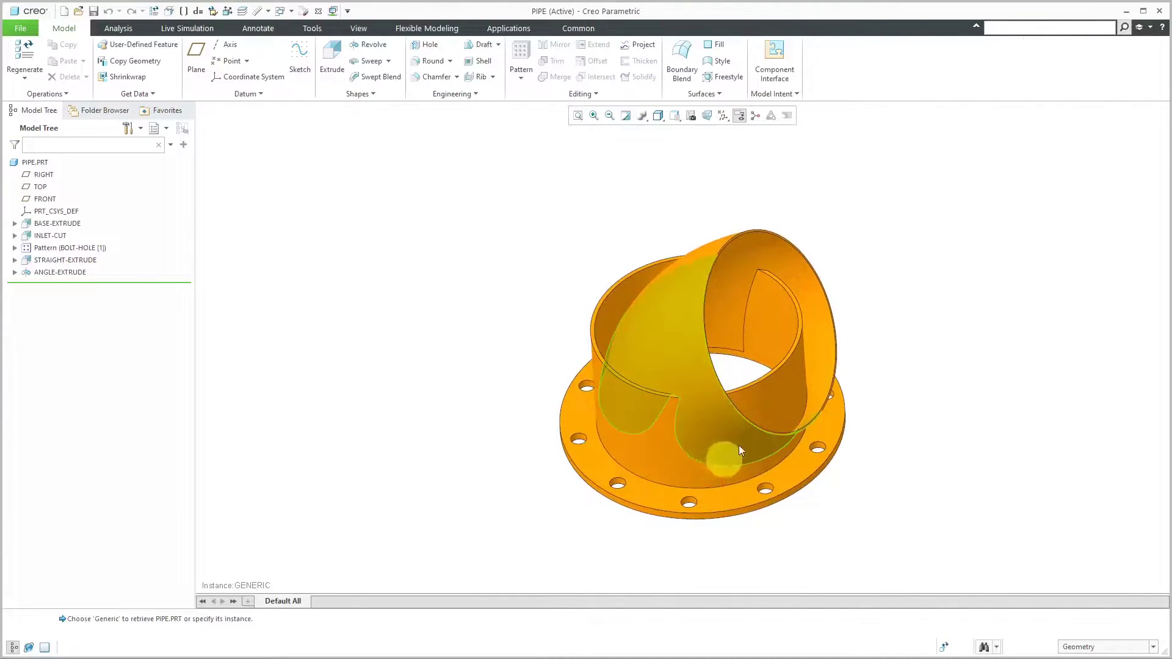
Examine the pipe's family table with the straight and angle extrude columns widened, and return to the reducer assembly
left_click(786, 97)
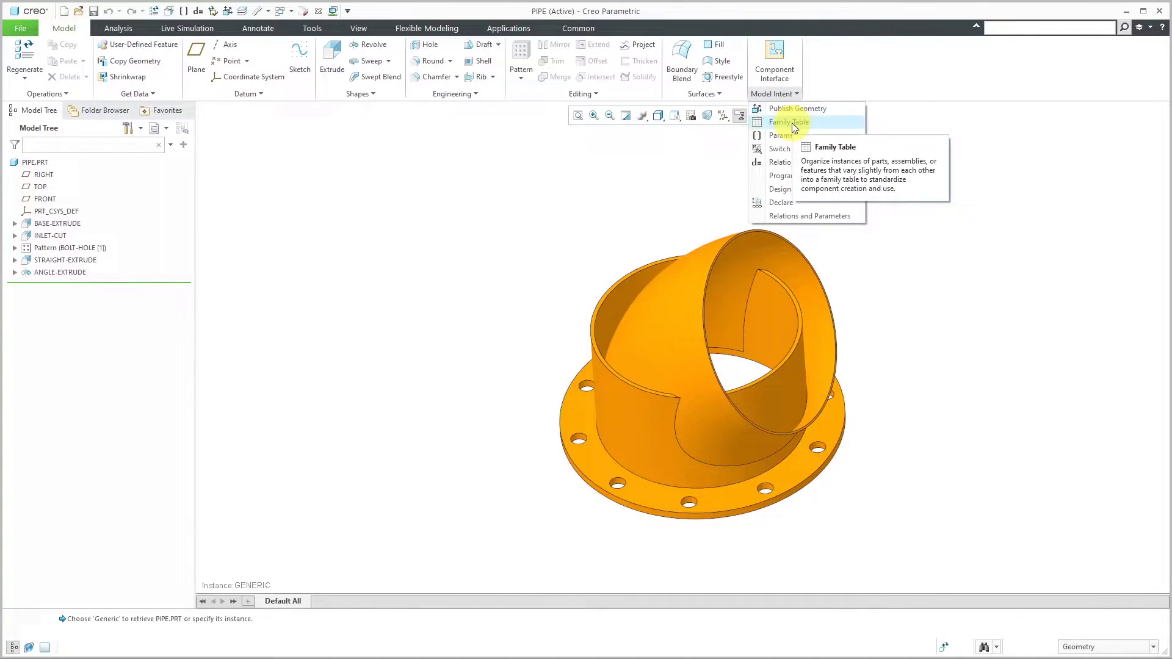
left_click(792, 122)
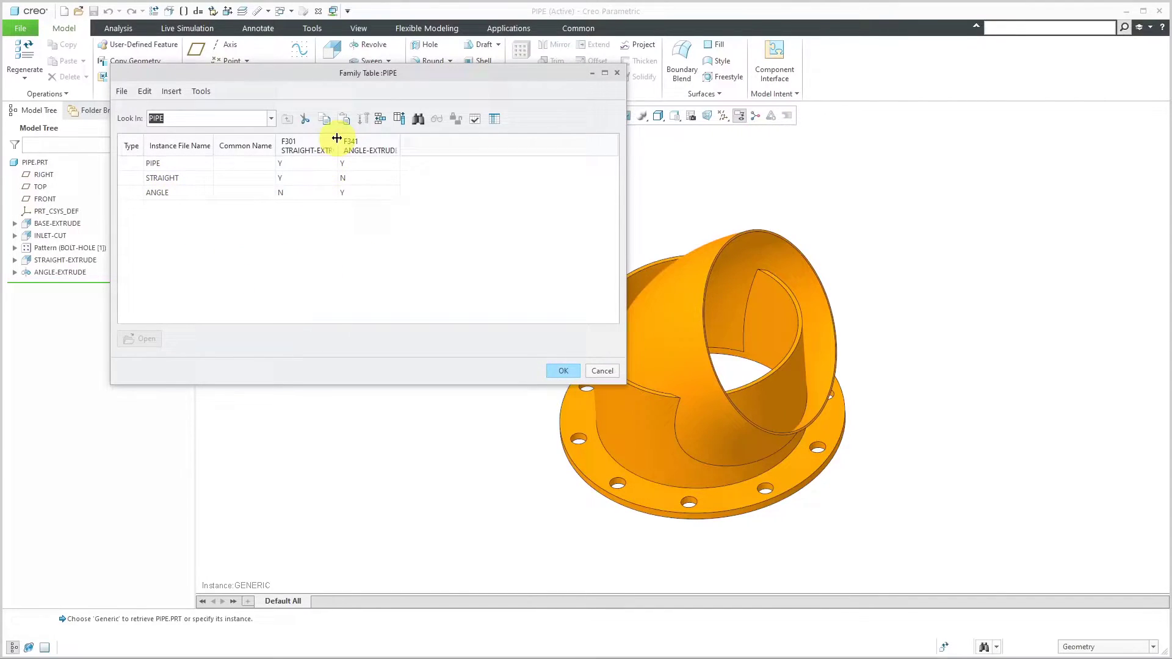
left_click_drag(337, 137, 358, 138)
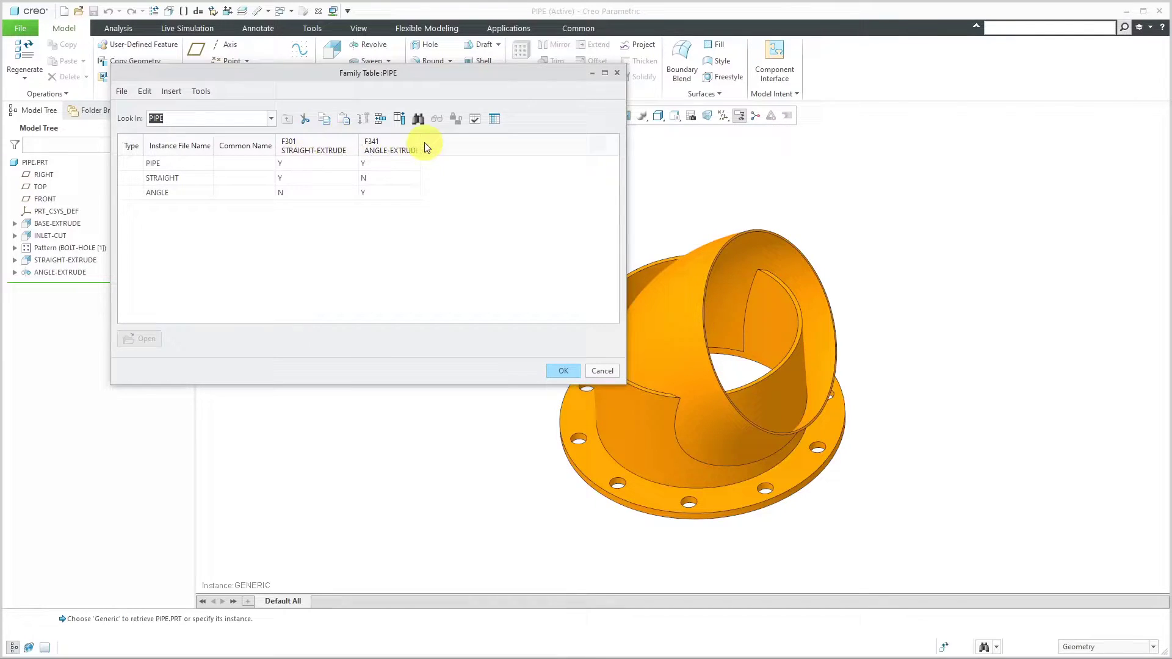
left_click_drag(421, 142, 432, 140)
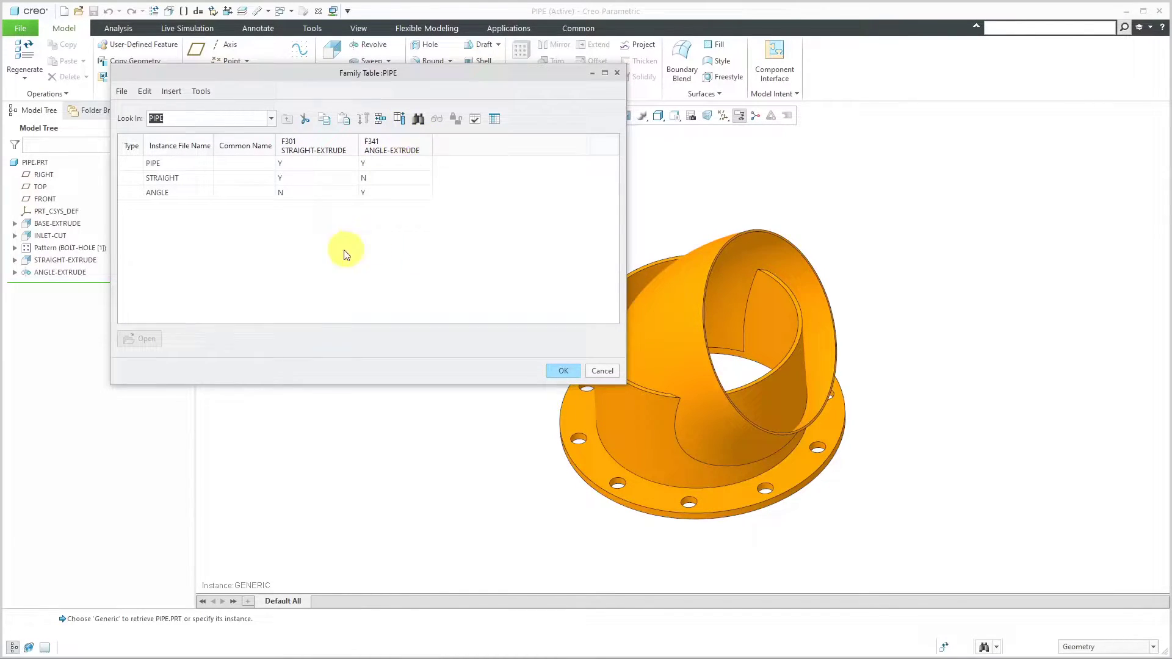
left_click(573, 369)
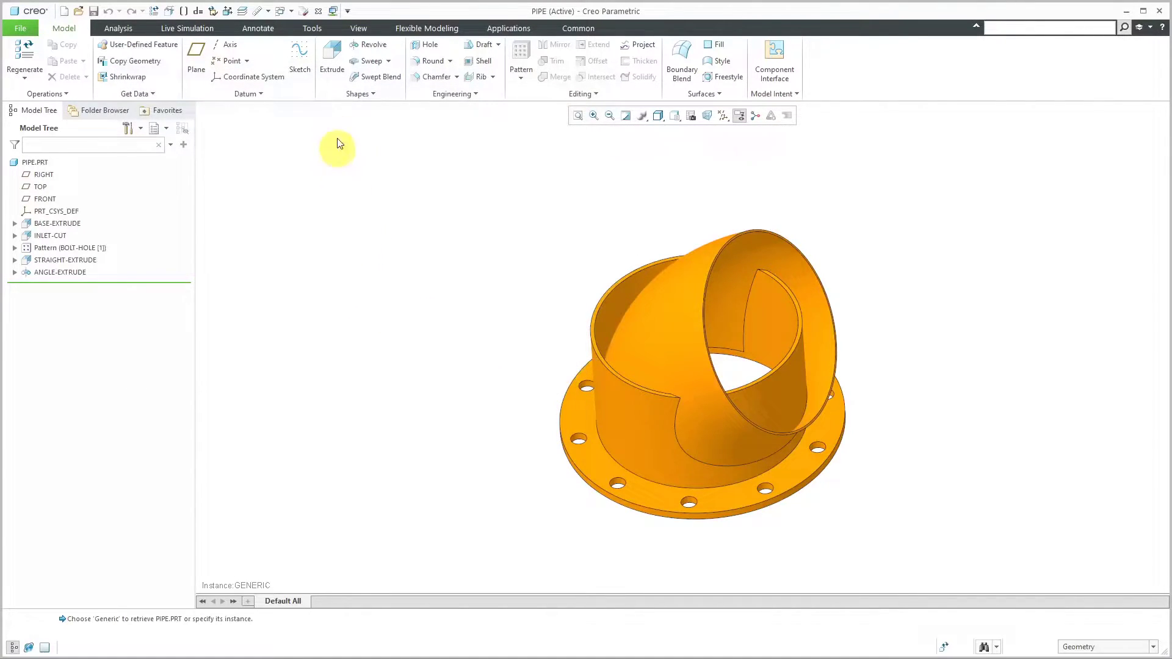
left_click(318, 11)
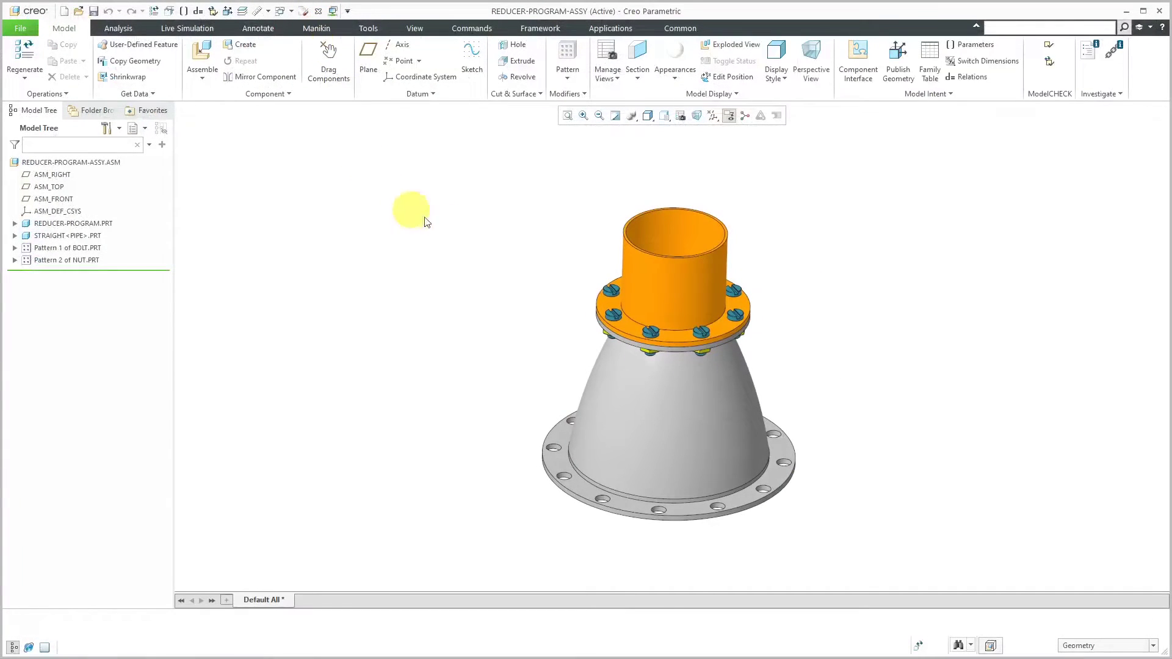
Open the reducer assembly's program design for editing
mouse_move(468, 227)
middle_mouse_down()
mouse_move(432, 218)
mouse_move(448, 231)
middle_mouse_up()
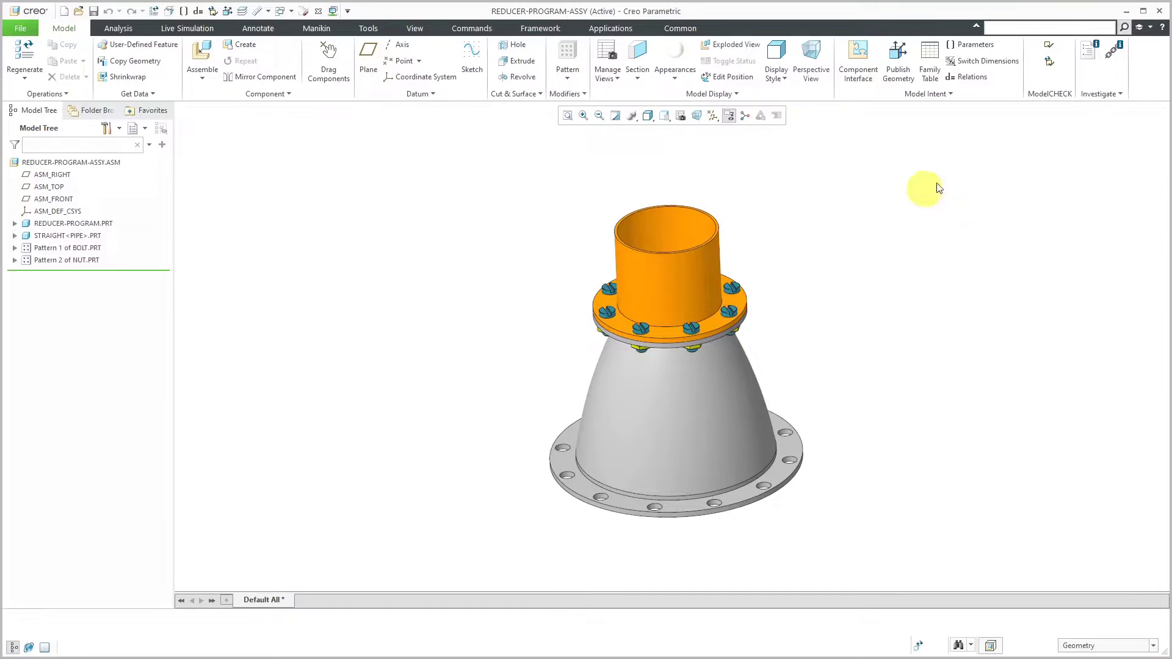
left_click(932, 94)
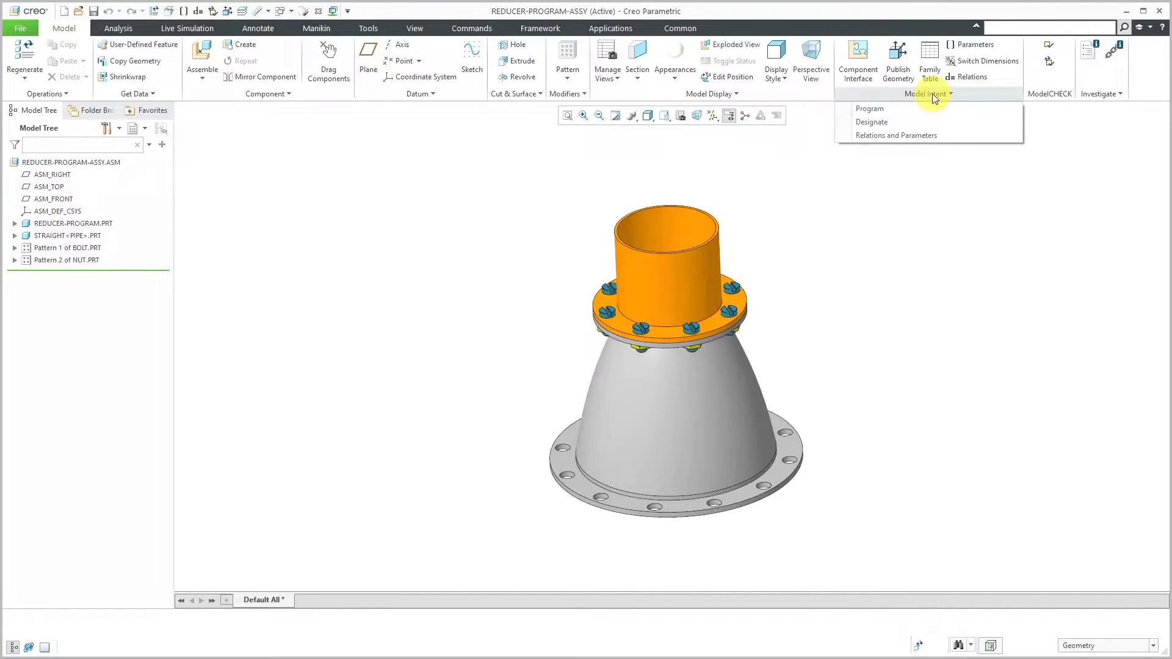
left_click(904, 108)
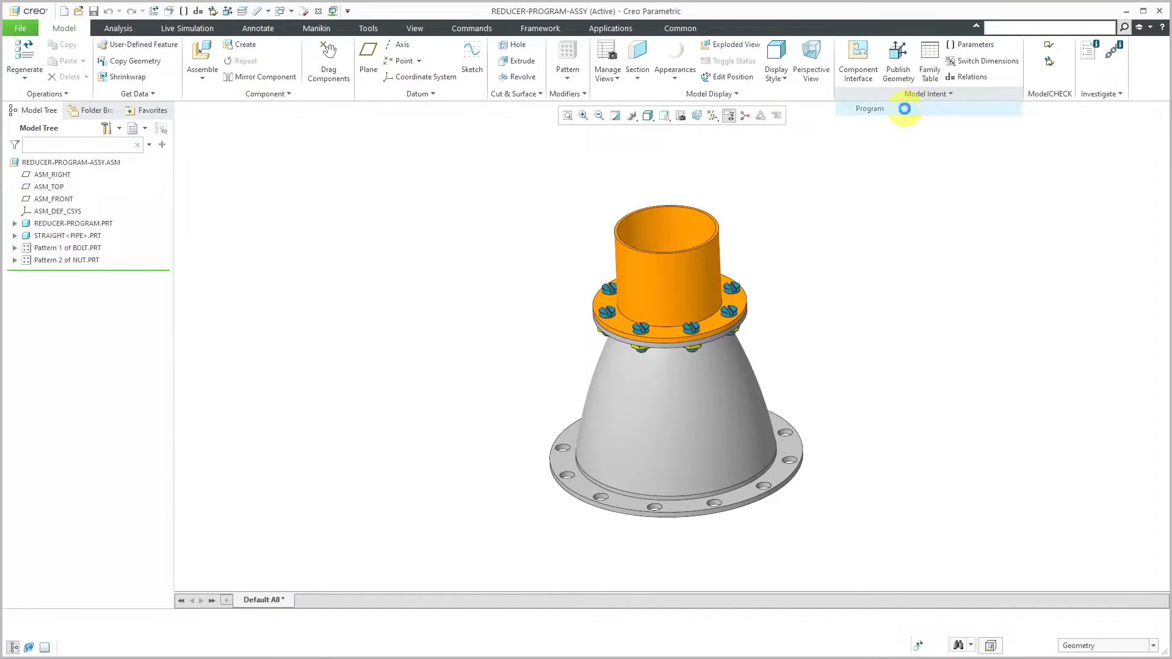
left_click(1092, 156)
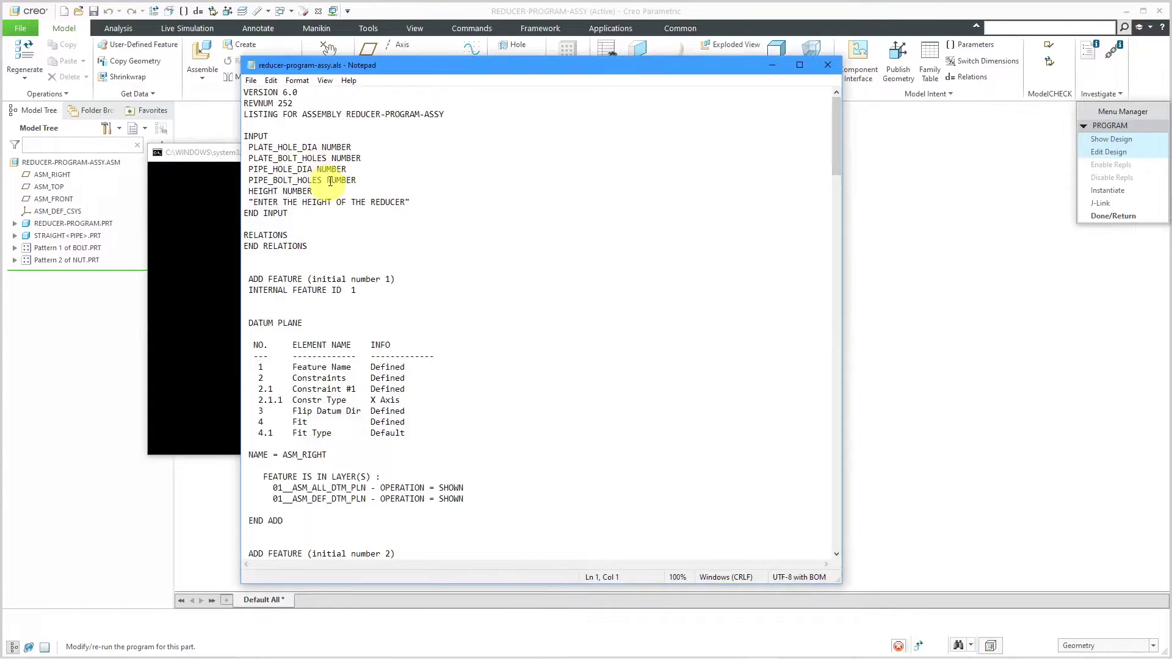
Add a YES_NO input PIPE_STRAIGHT after the HEIGHT prompt, with the prompt "DO YOU WANT A STRAIGHT PIPE?"
left_click(425, 203)
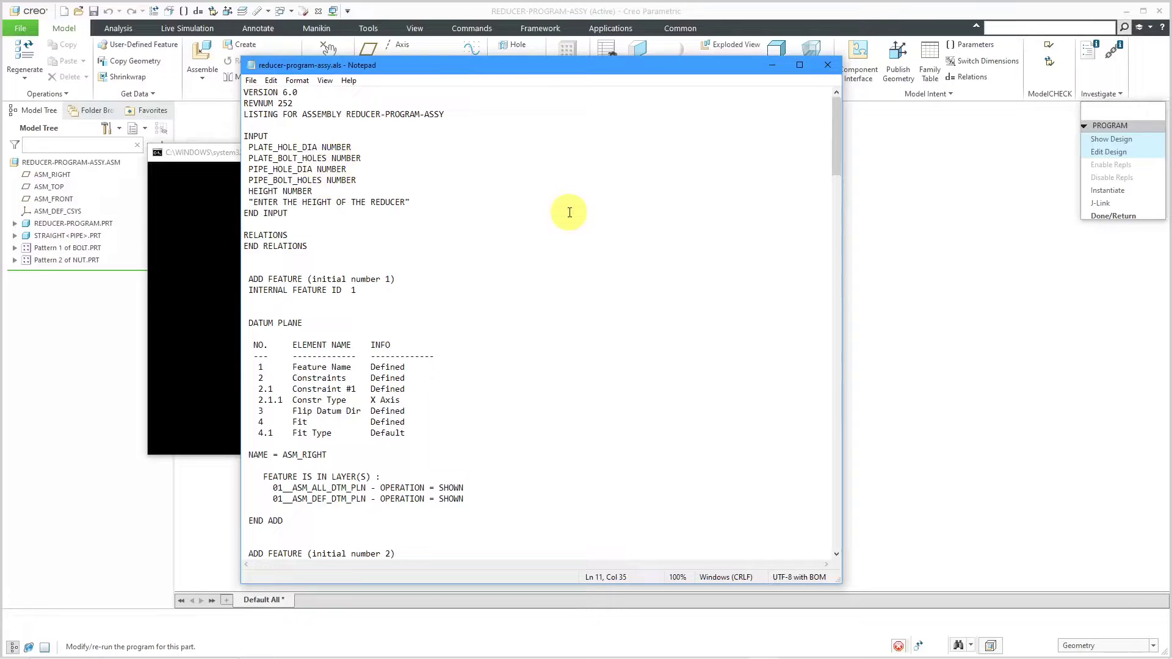
key("Return")
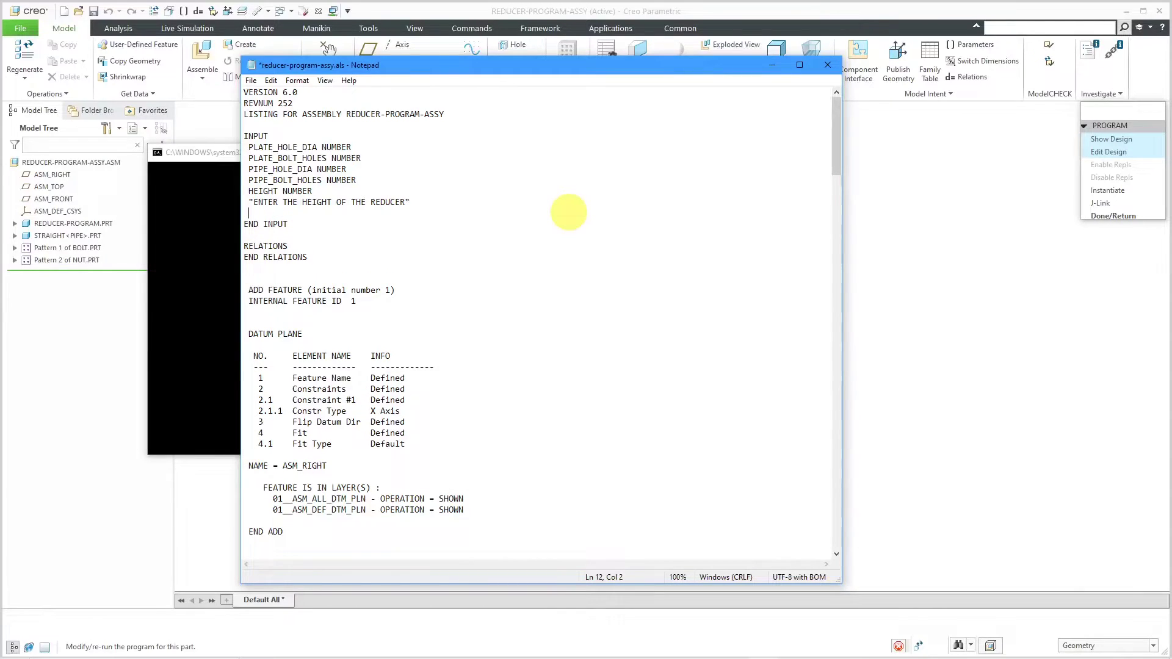
type("PIPE_STRAIGHT YES_NO")
key("Return")
type("\"")
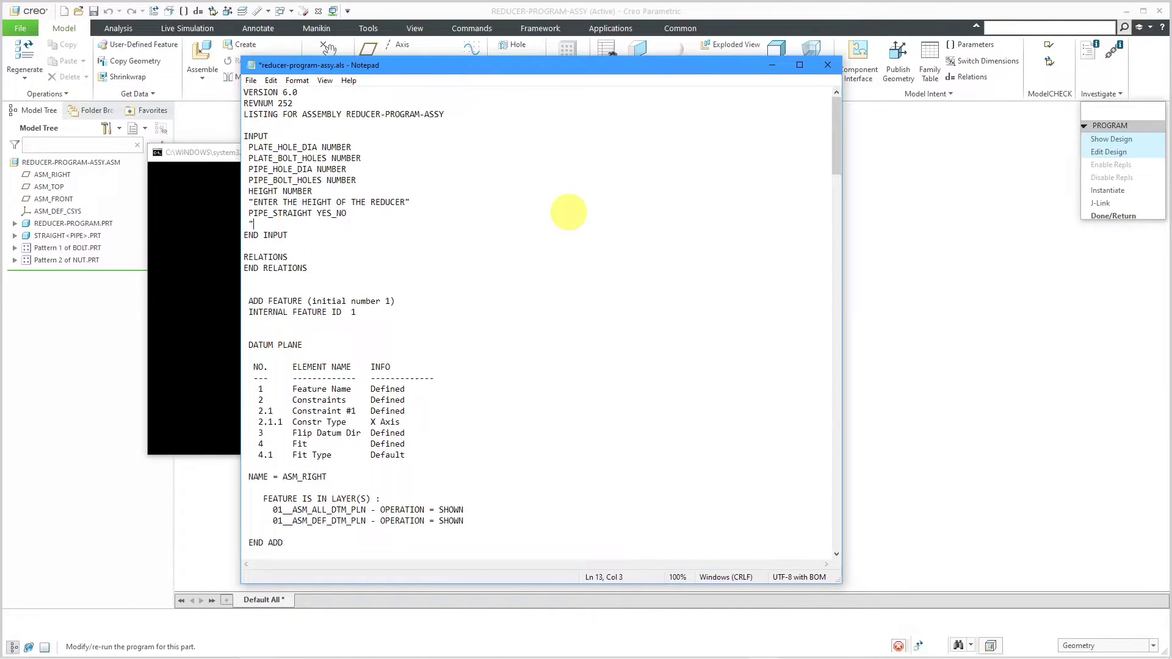
type("DO YOU WANT A STRAIGHT PIPE?\"")
Add the relation PIPE_TYPE = "STRAIGHT" to the RELATIONS section, set off by blank lines
left_click(298, 256)
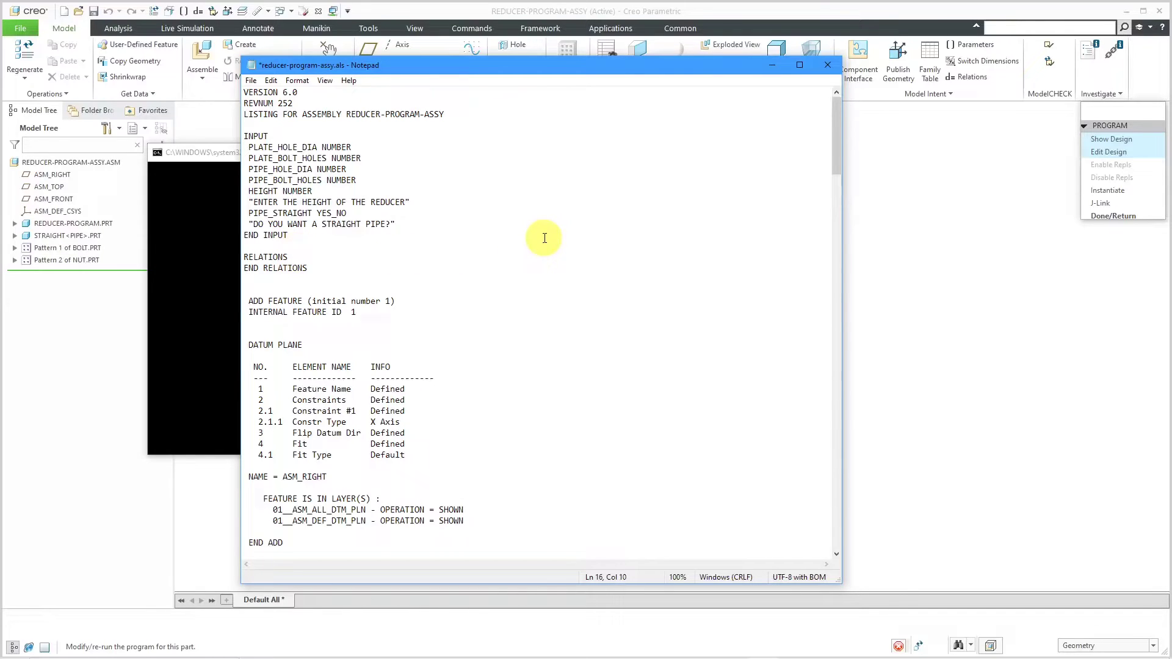
key("Return")
key("Return")
key("Return")
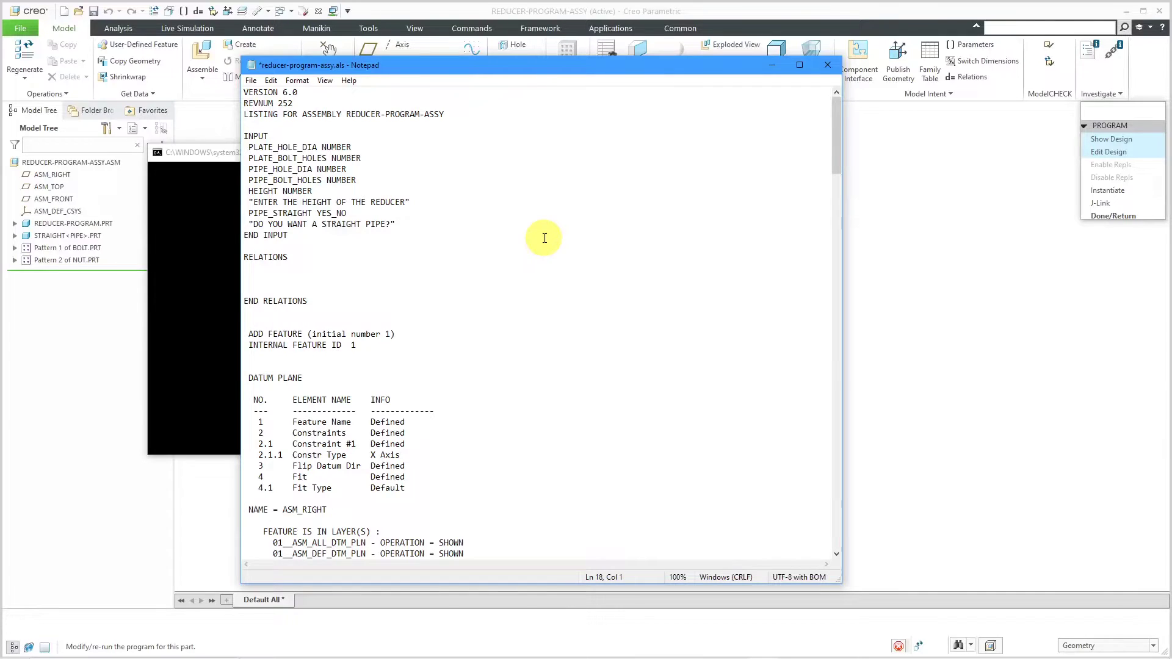
type("PIPE_TYPE = \"STRAIGHT")
key("Return")
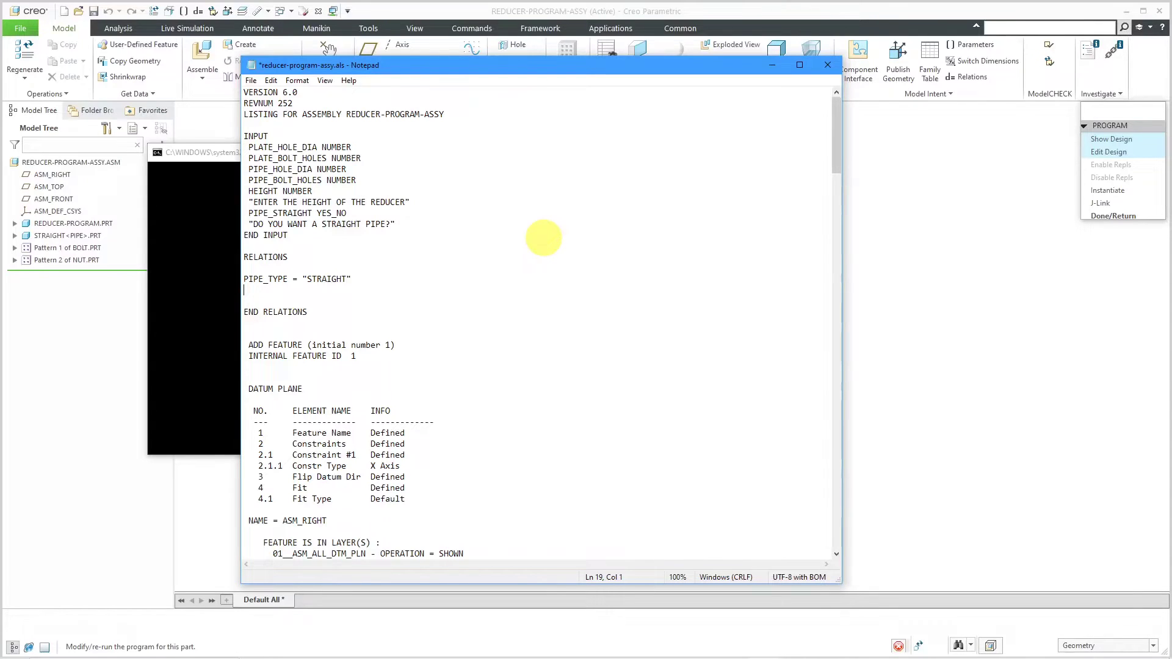
Add a condition below it, IF ( PIPE_STRAIGHT == NO ), that sets PIPE_TYPE = "ANGLE" and closes with ENDIF
type("IF ( PIPE_STRI")
type("IGHT == NO )")
key("Return")
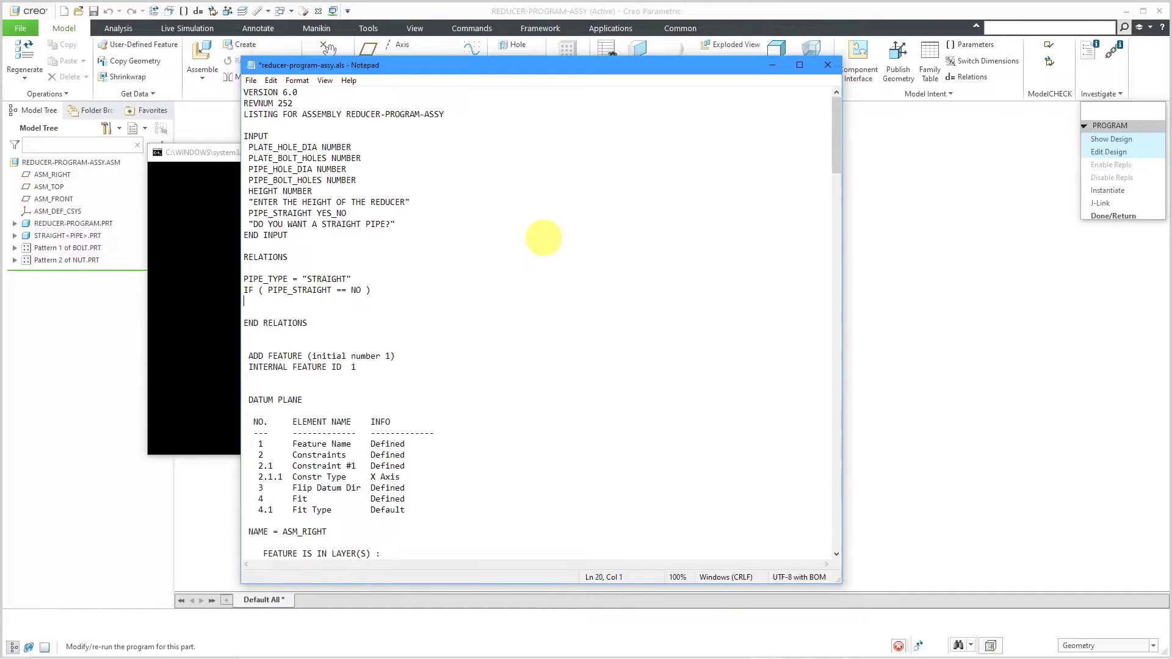
type("PIPE_TYPE = \"ANGLE\"")
key("Return")
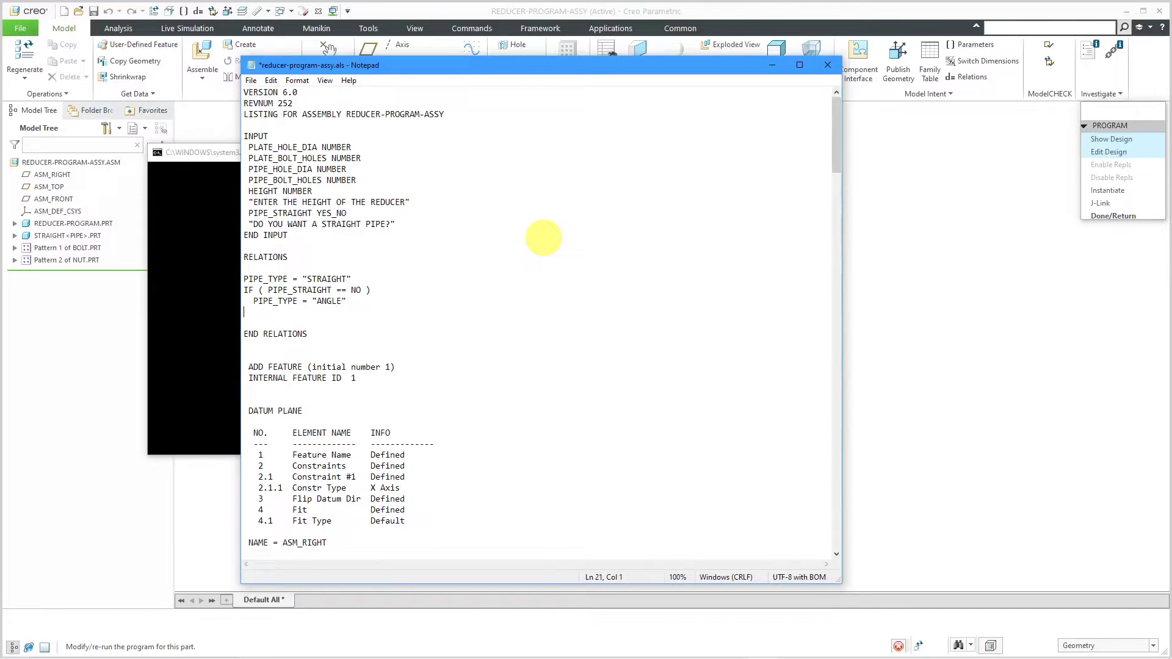
type("ENDIF")
Save and close the program file, and incorporate the changes into the model
left_click(252, 83)
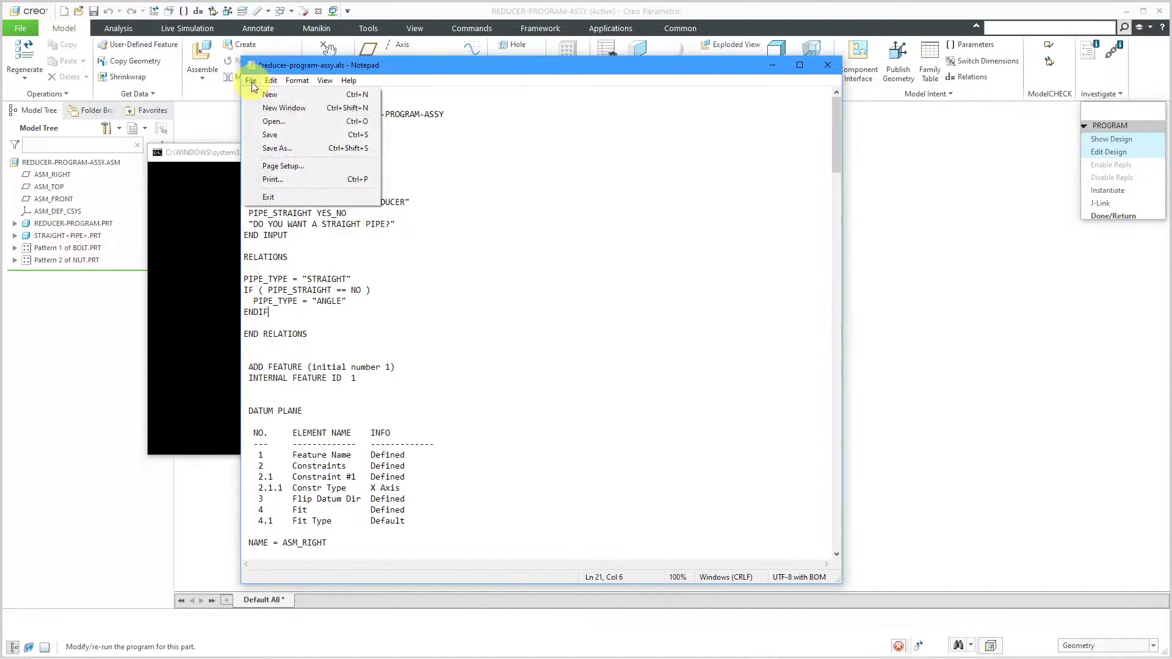
left_click(261, 135)
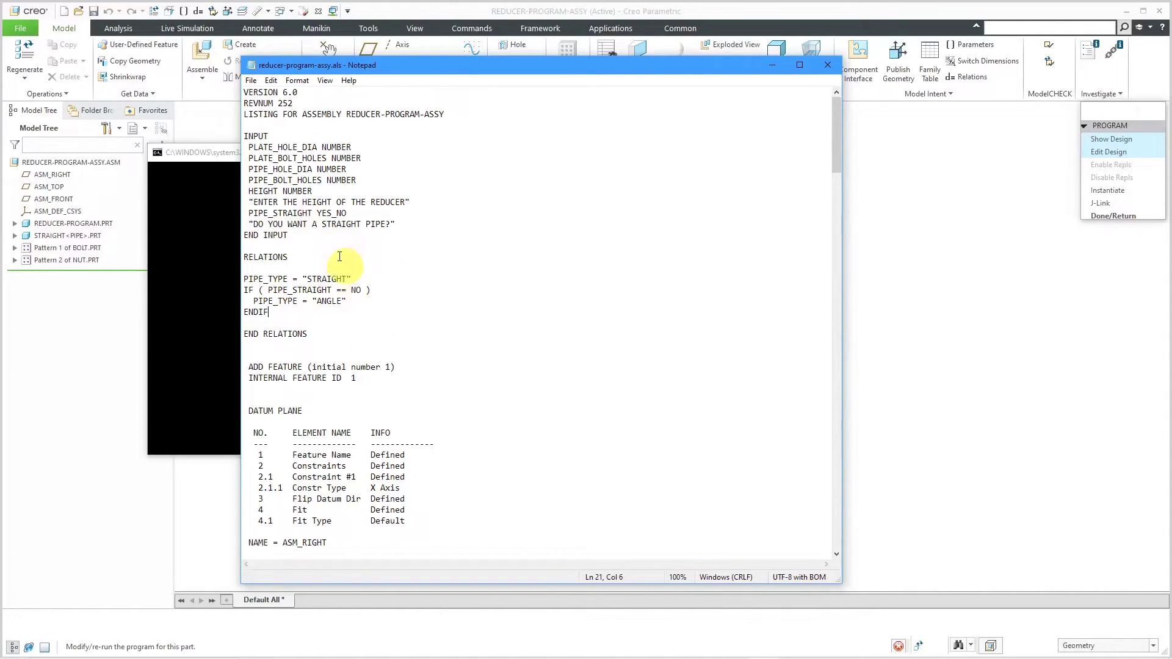
left_click(252, 81)
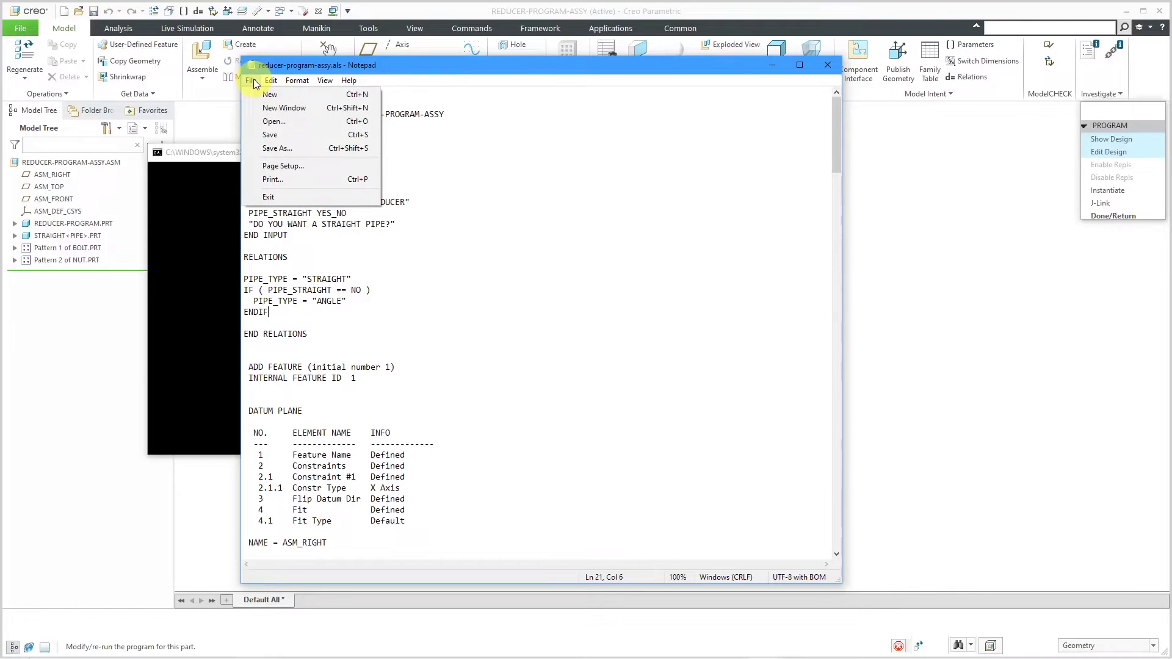
left_click(265, 197)
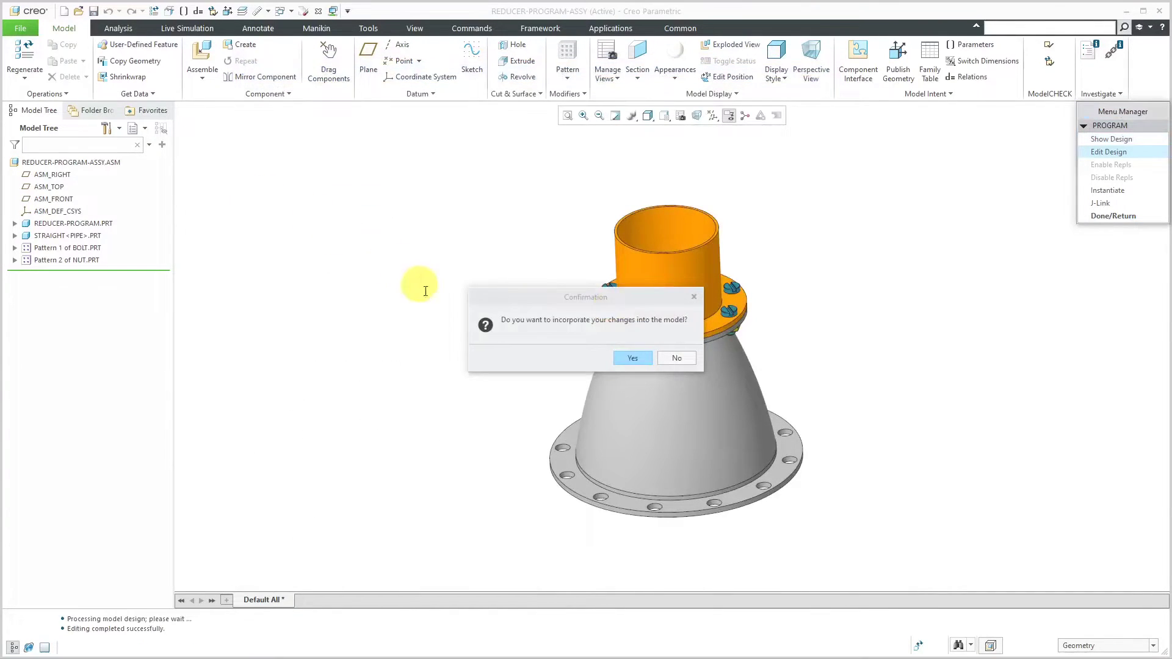
left_click(634, 357)
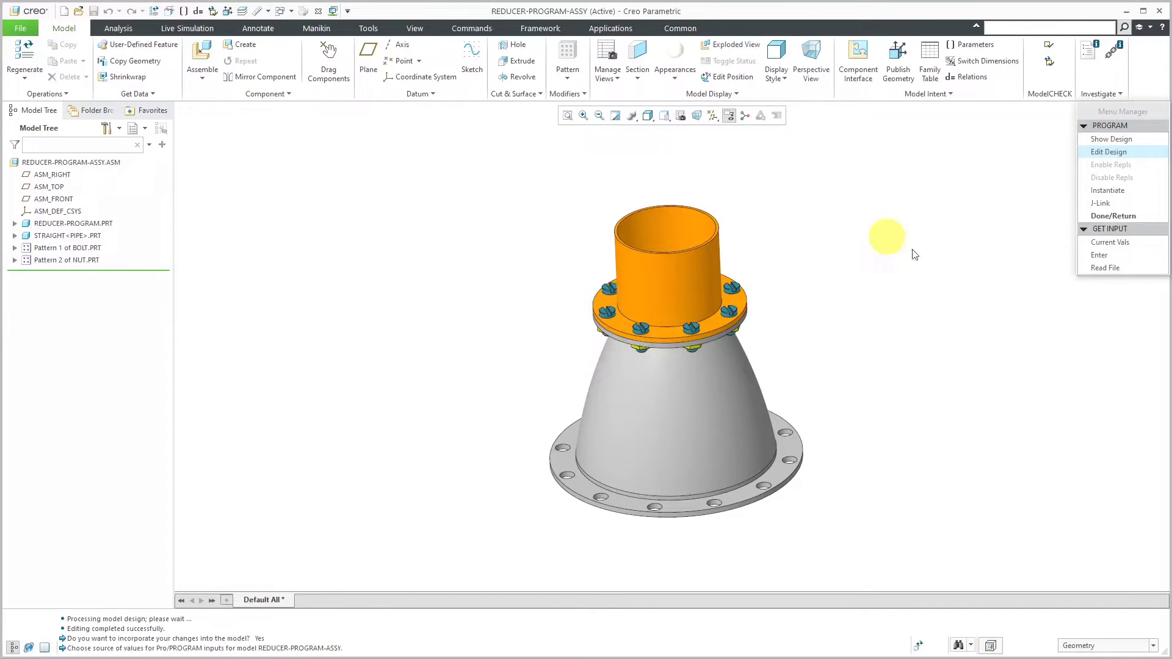
Choose to enter new values for all of the program's inputs
left_click(1114, 255)
left_click(1114, 256)
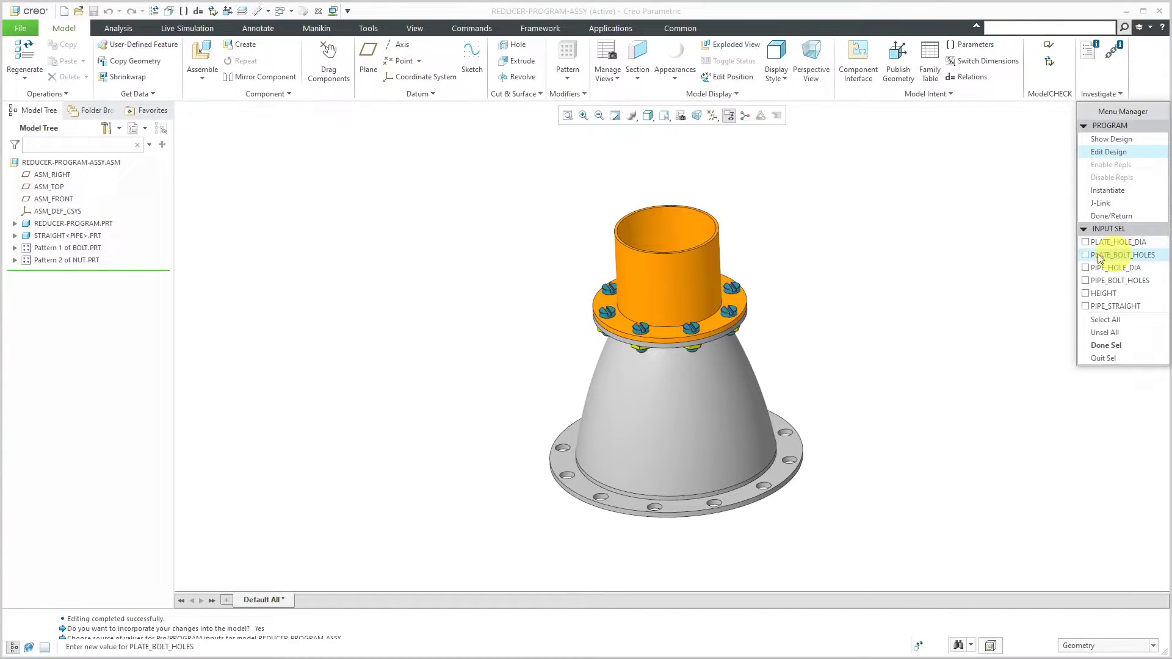
left_click(1121, 320)
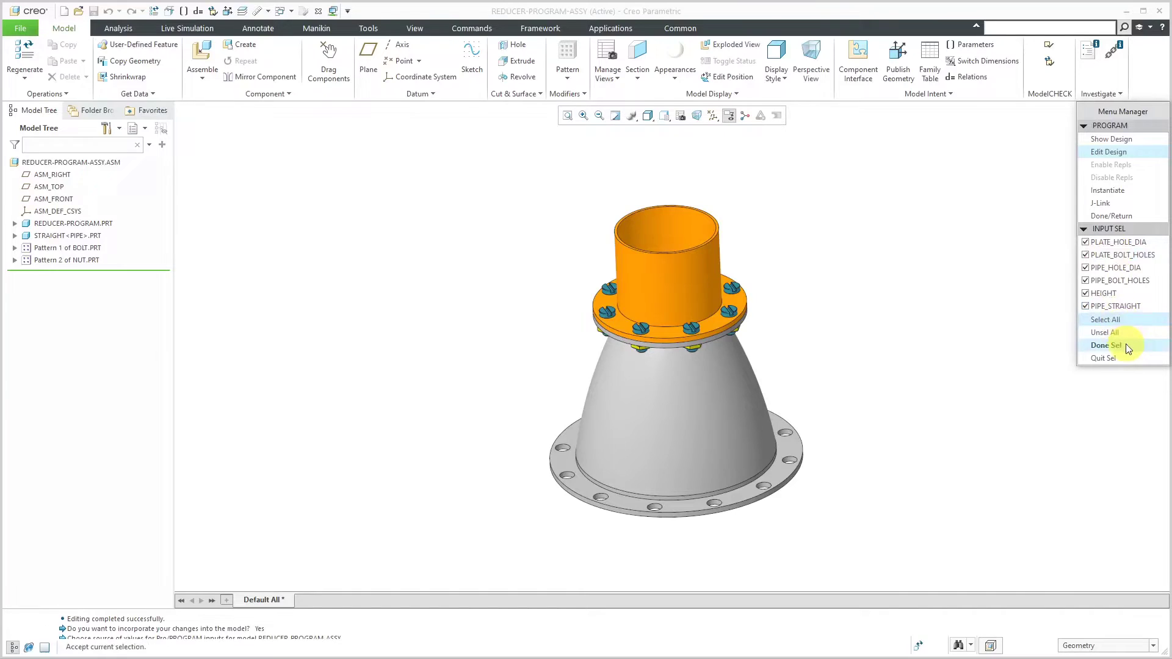
left_click(1126, 345)
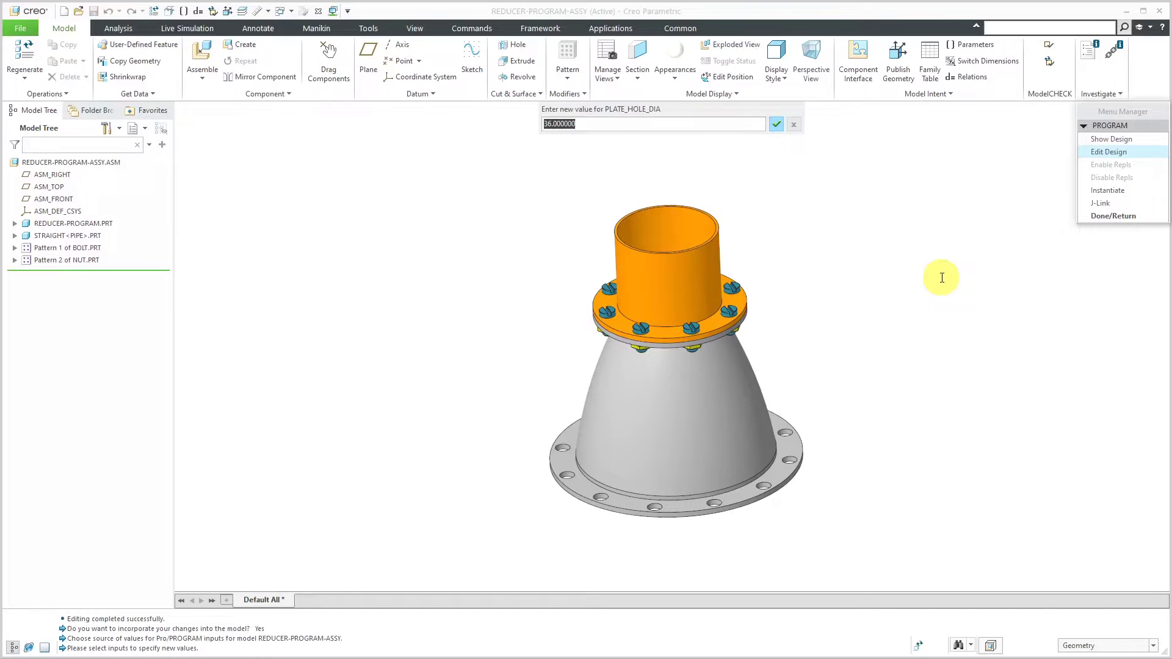
Set PLATE_HOLE_DIA to 20 and PLATE_BOLT_HOLES to 6
type("20")
key("Return")
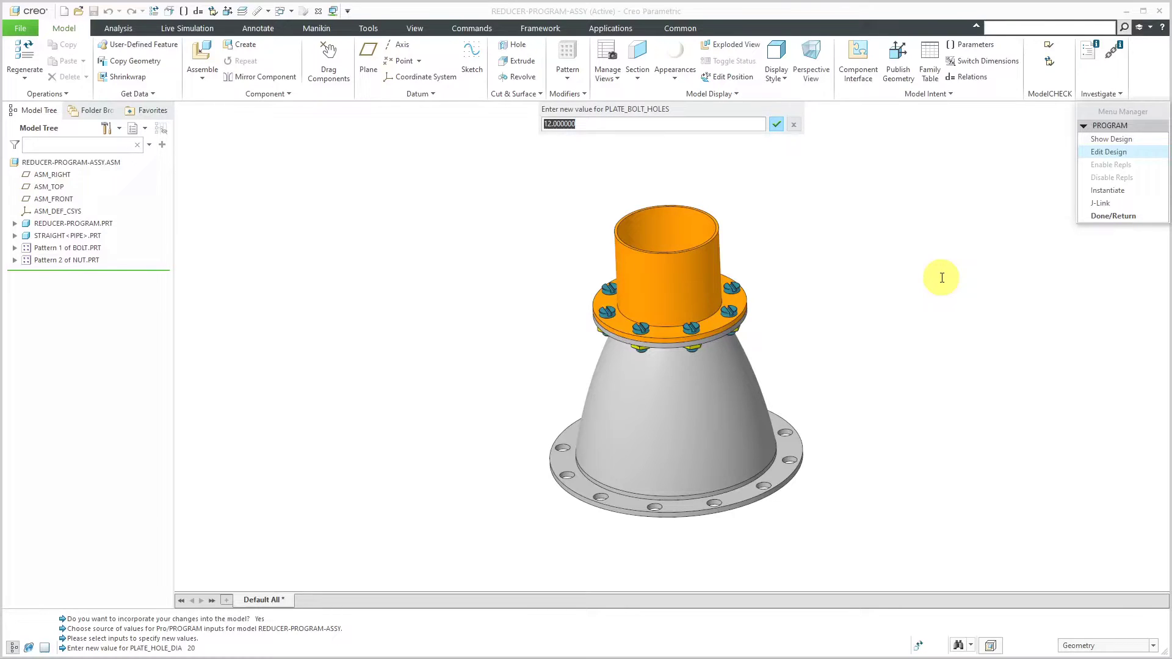
type("6")
key("Return")
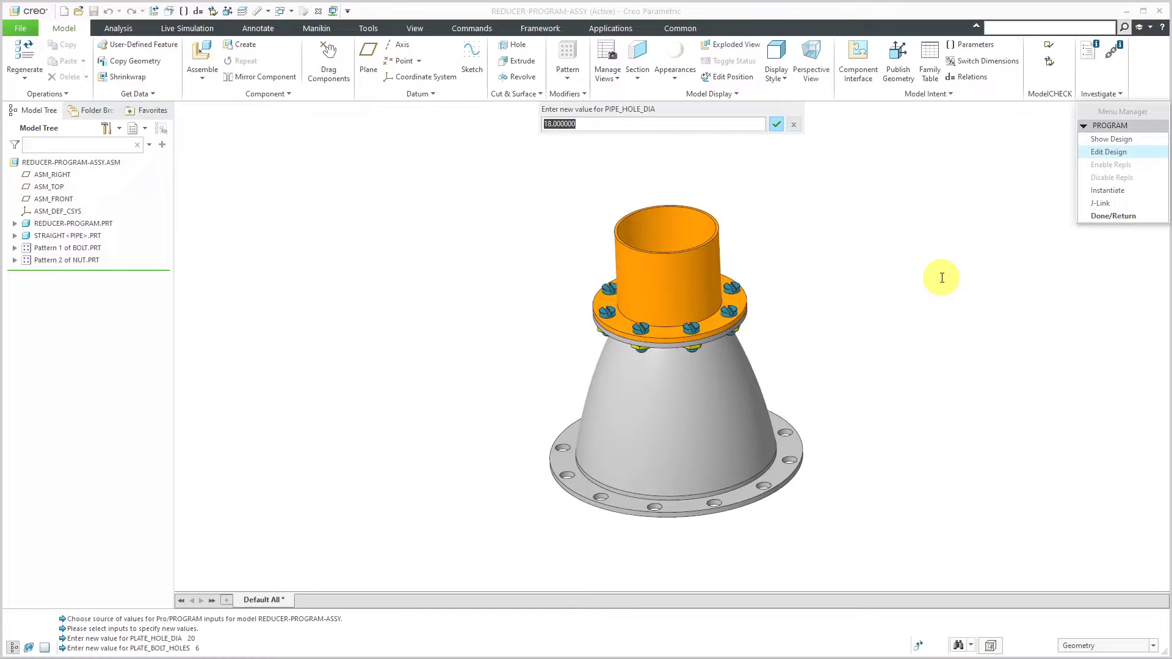
Set PIPE_HOLE_DIA to 16 and PIPE_BOLT_HOLES to 4
type("16")
key("Return")
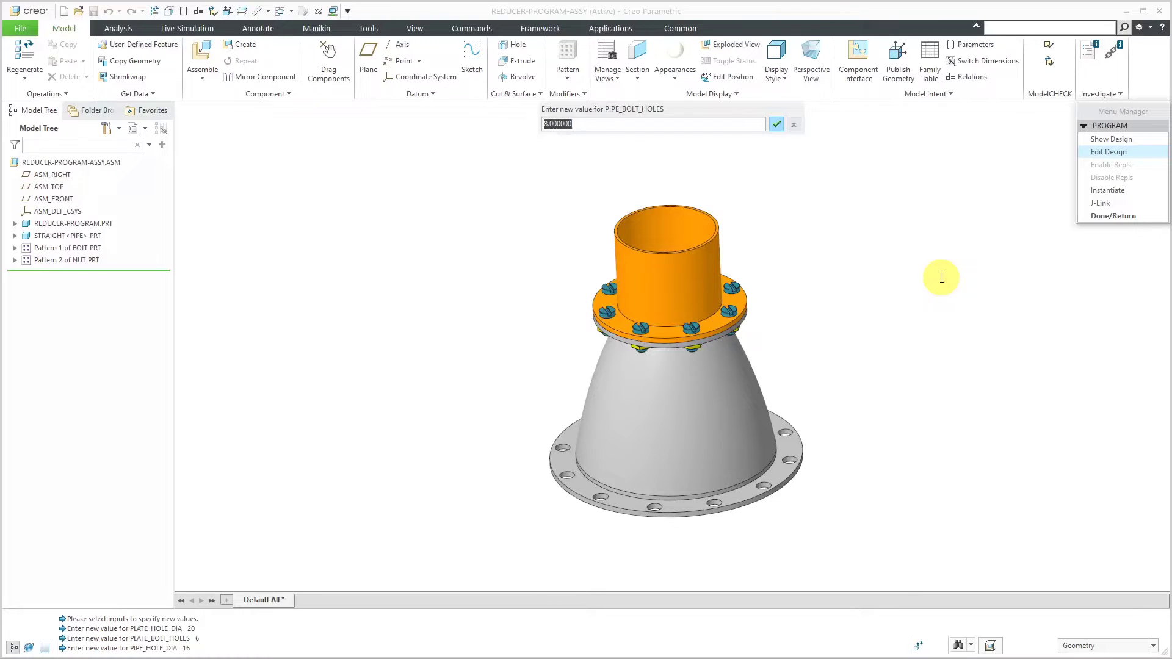
type("4")
key("Return")
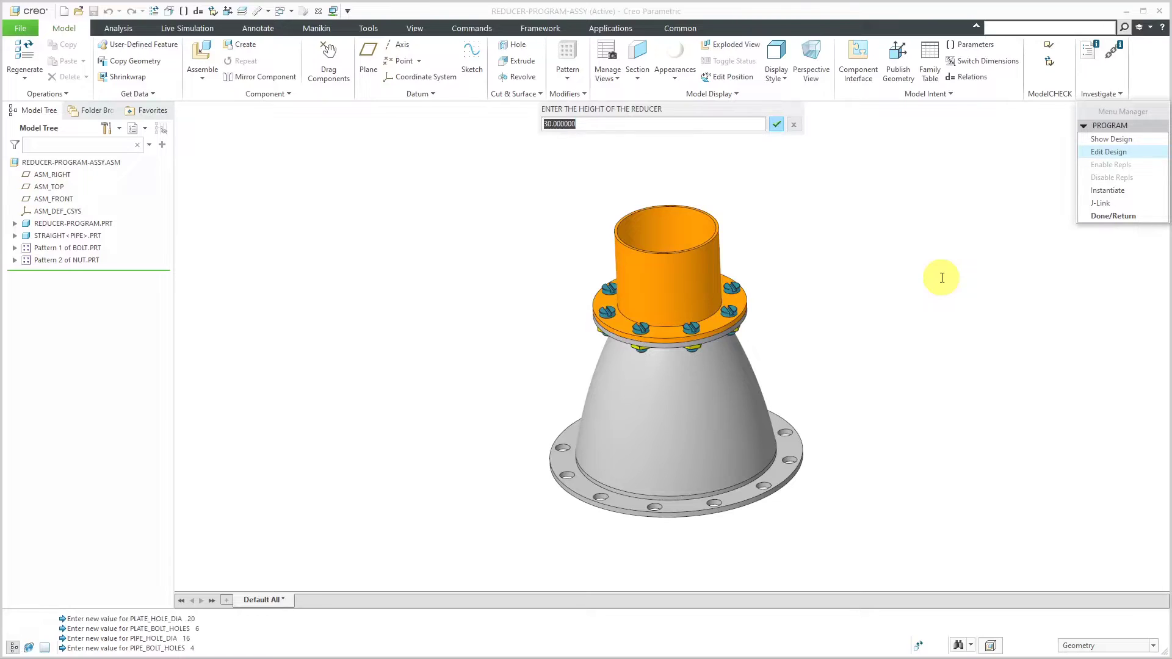
Set the reducer's height to 20 and answer No to the straight pipe question
type("20")
key("Return")
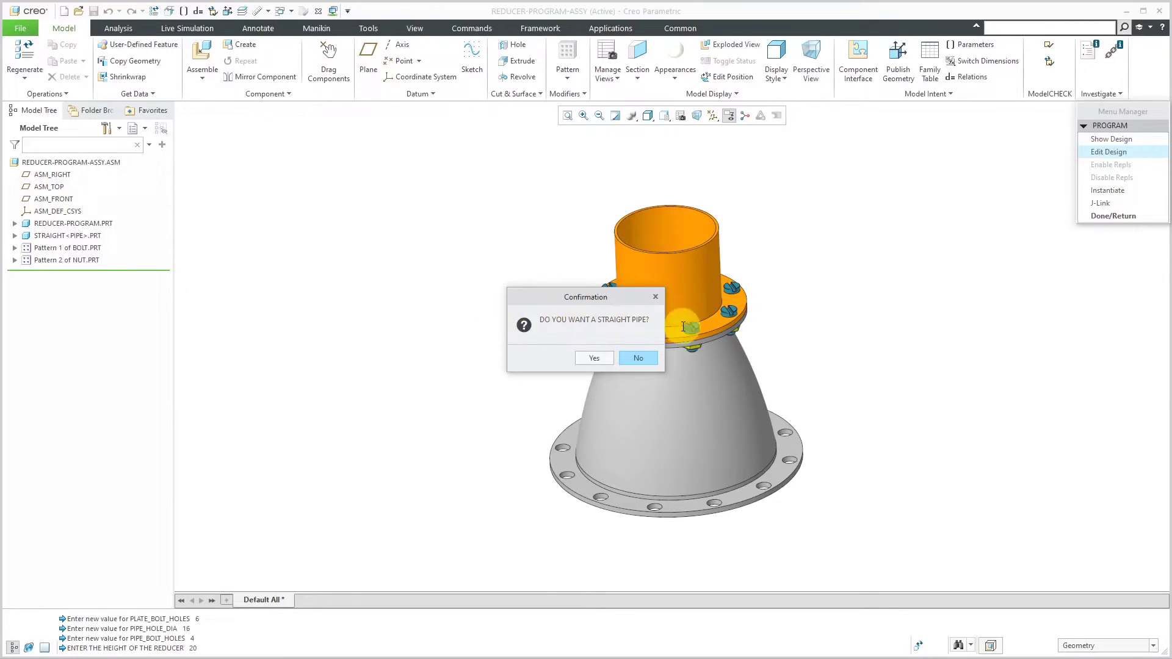
left_click(635, 358)
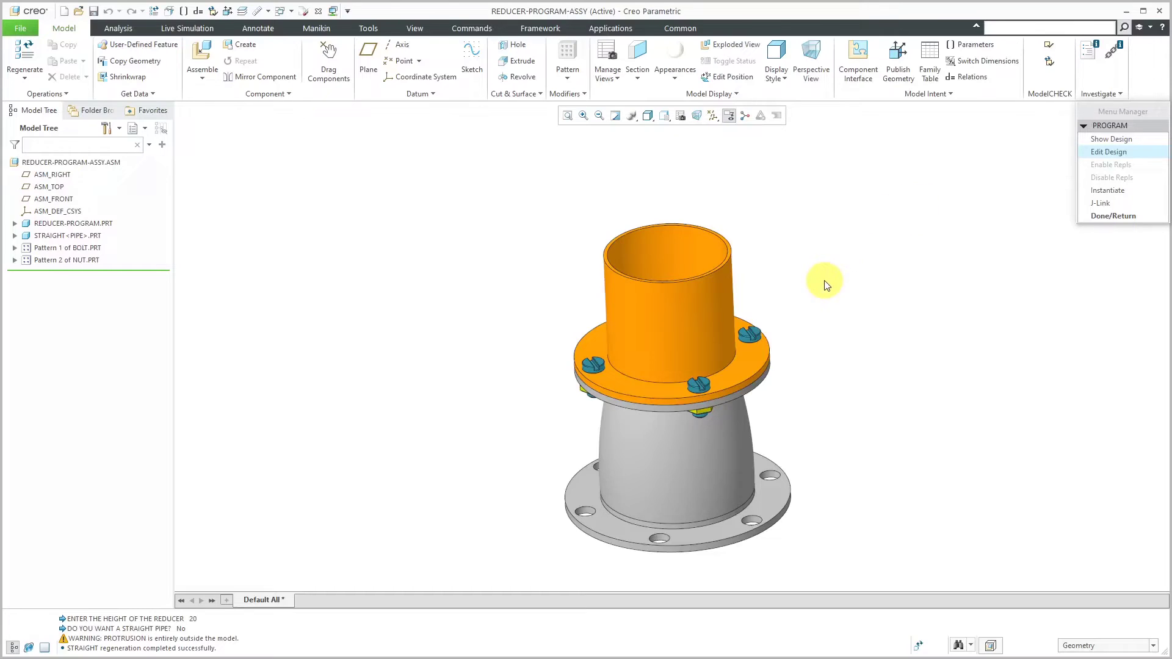
Finish the program definition and check the assembly's parameters, including PIPE_STRAIGHT and PIPE_TYPE
left_click(1104, 217)
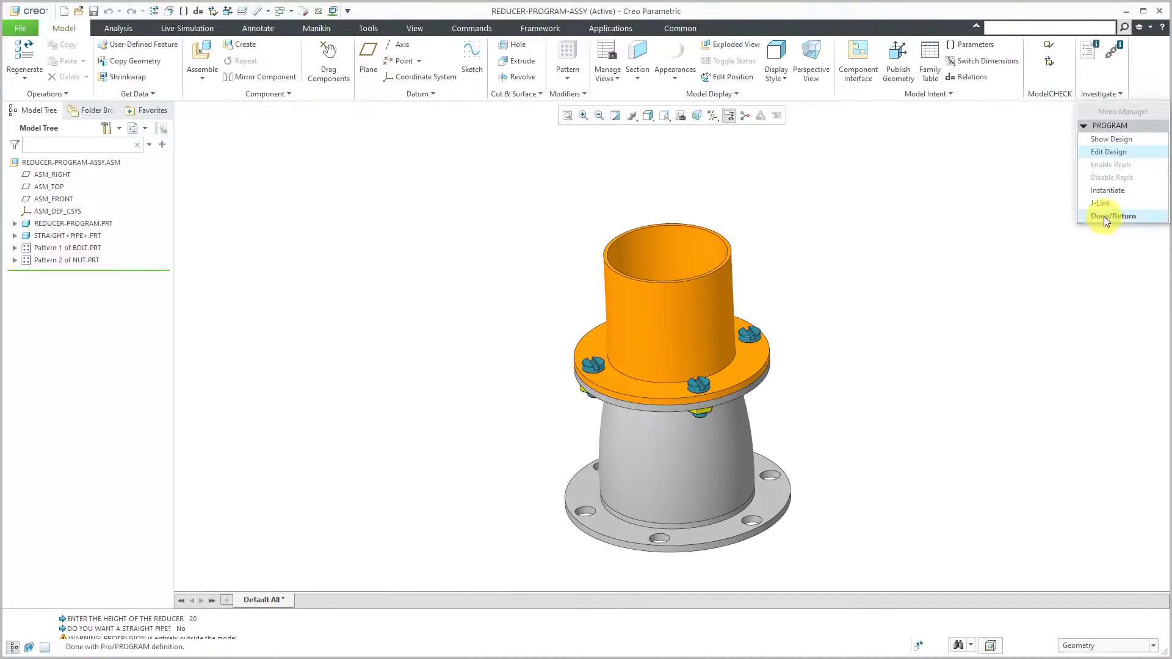
left_click(964, 44)
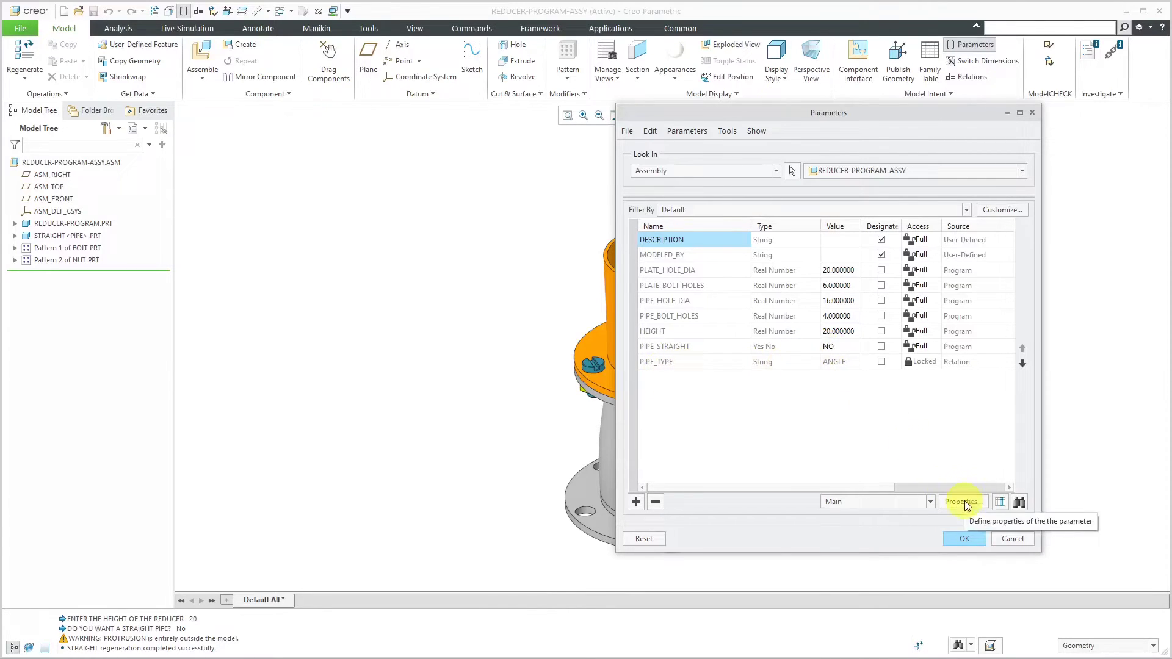
left_click(1013, 539)
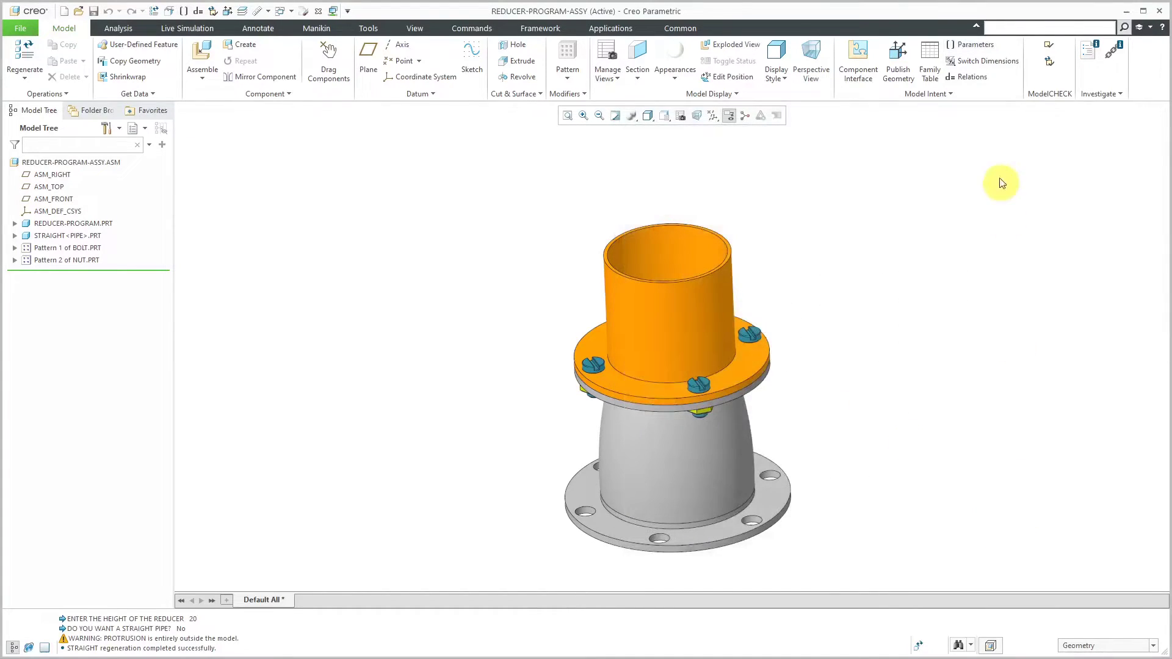
Reopen the reducer assembly's program for editing
left_click(939, 95)
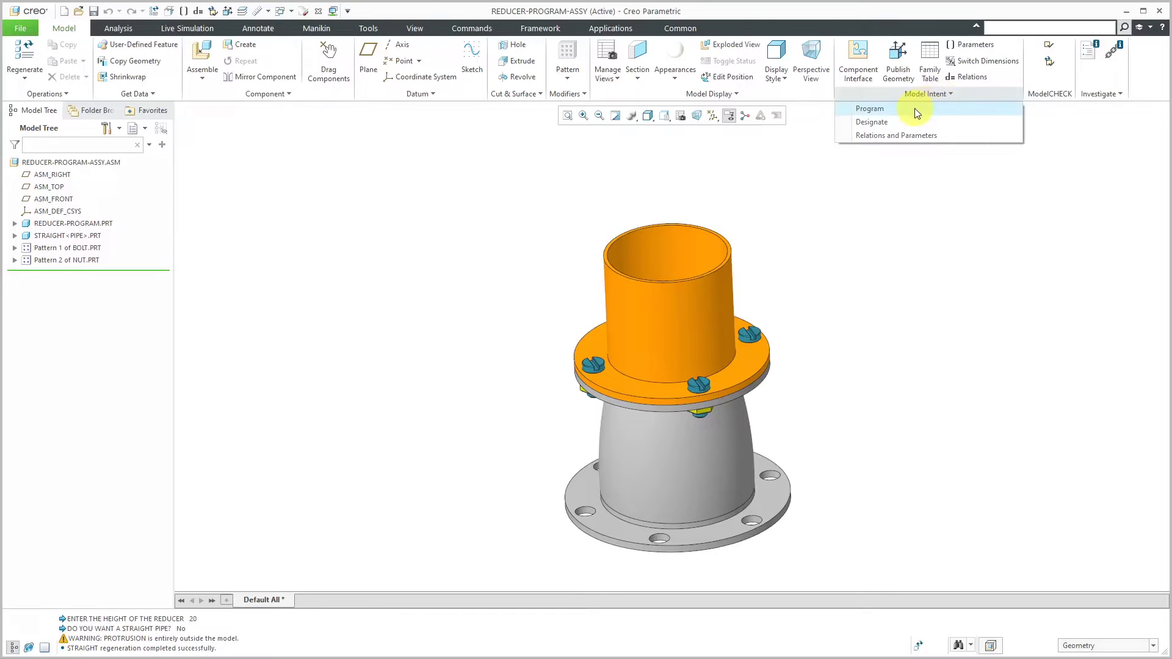
left_click(913, 109)
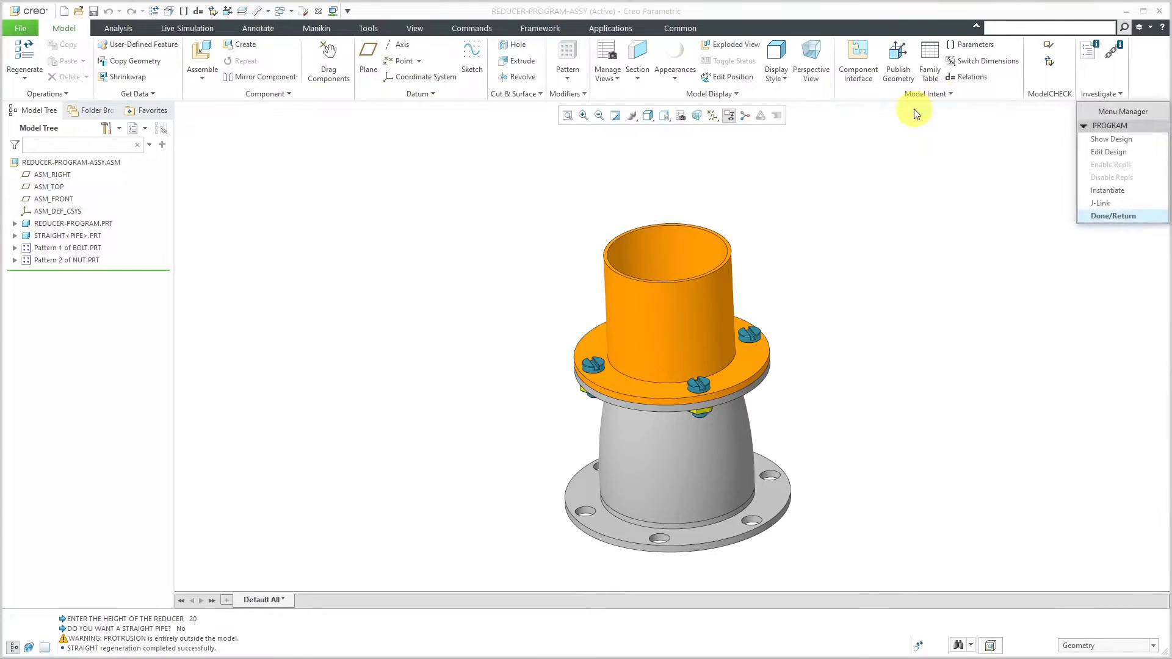
left_click(1099, 152)
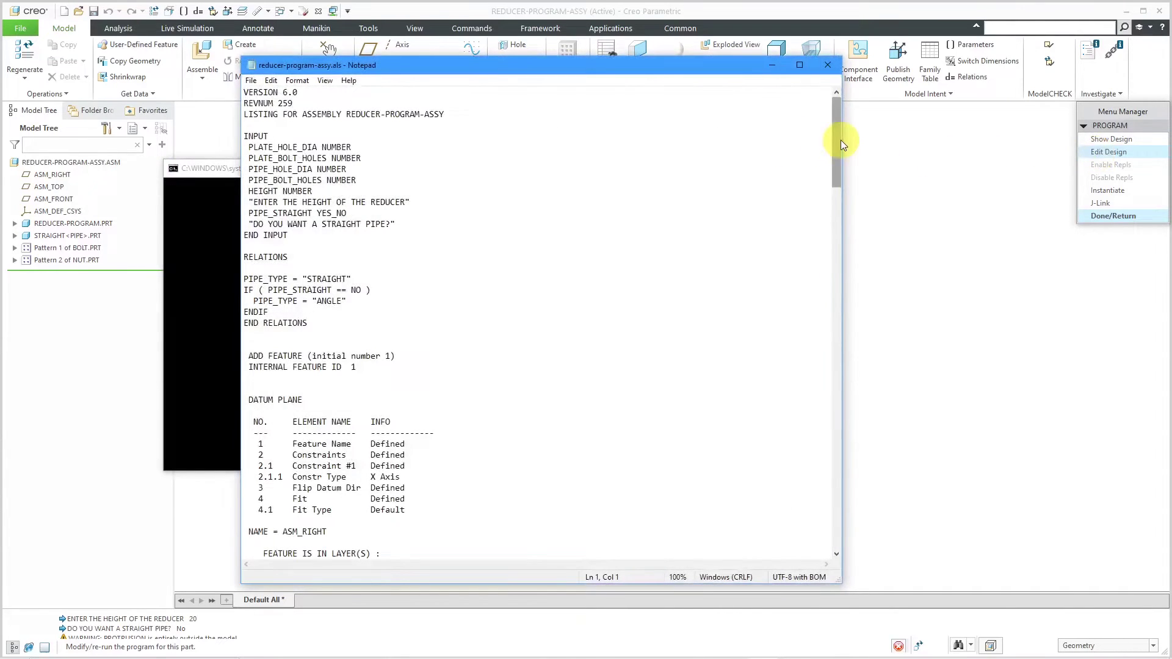
Replace STRAIGHT with (PIPE_TYPE) in the program's EXECUTE PART statement for the pipe
left_click_drag(835, 141, 802, 379)
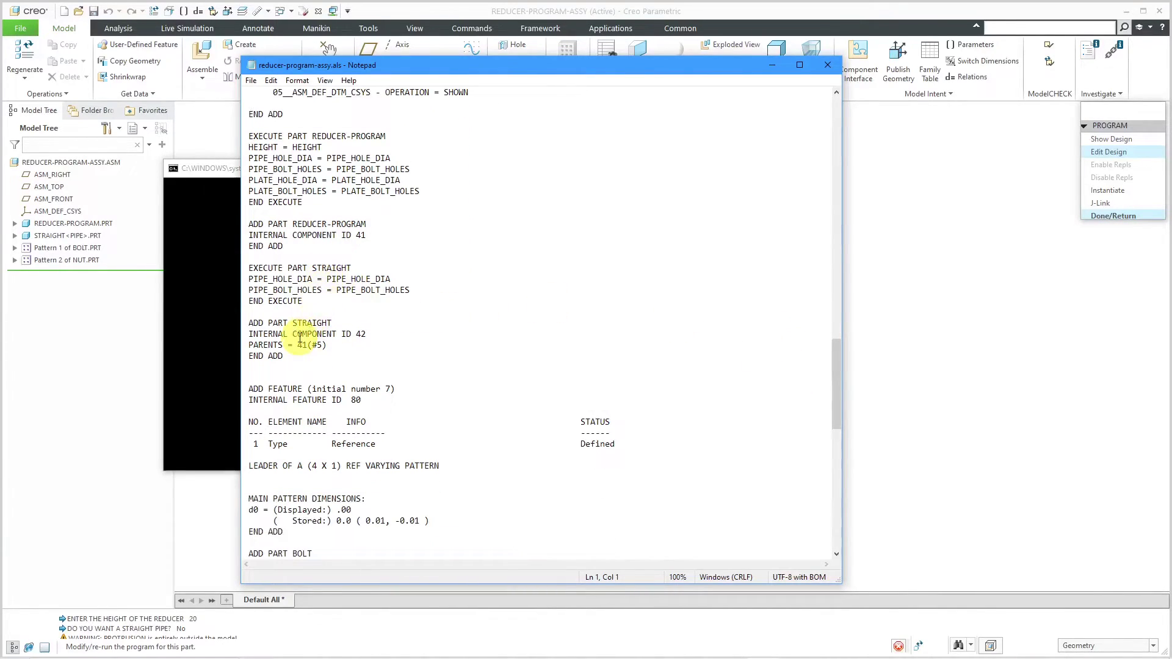
left_click(372, 266)
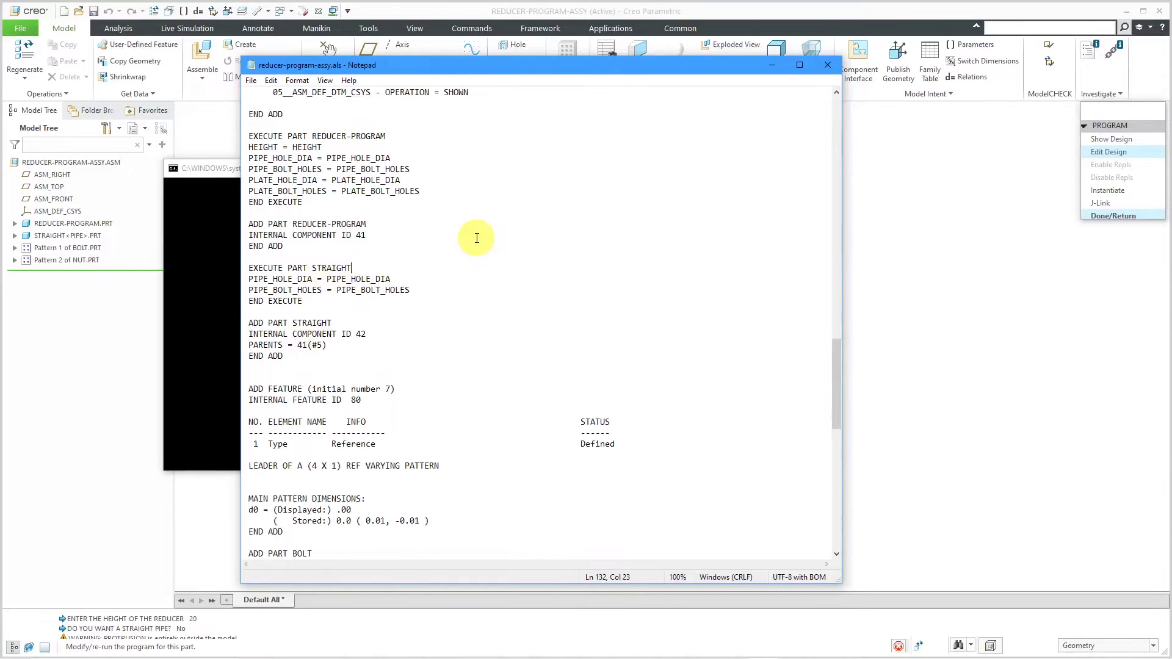
key("BackSpace")
key("BackSpace")
key("BackSpace")
key("BackSpace")
key("BackSpace")
key("BackSpace")
key("BackSpace")
key("BackSpace")
type("(PIPE_TYPE)")
Replace STRAIGHT with (PIPE_TYPE) in the ADD PART statement for the pipe
key("Down")
key("Down")
key("Down")
key("End")
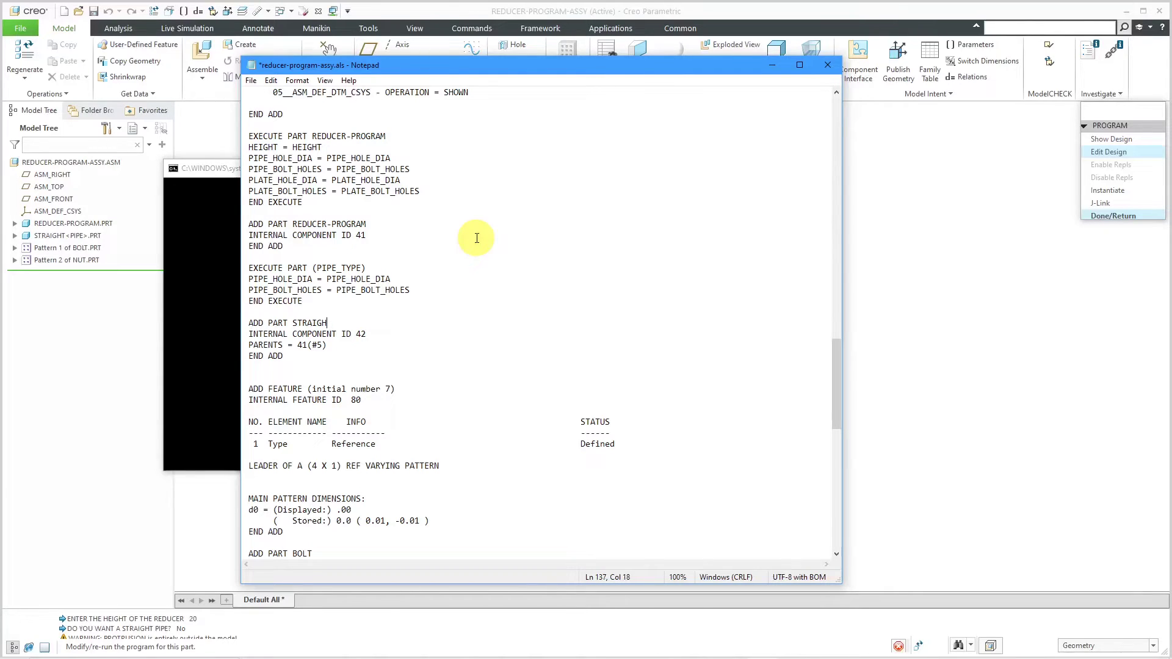
key("BackSpace")
key("BackSpace")
key("BackSpace")
key("BackSpace")
key("BackSpace")
key("BackSpace")
key("BackSpace")
type("(PIPE_TYPE)")
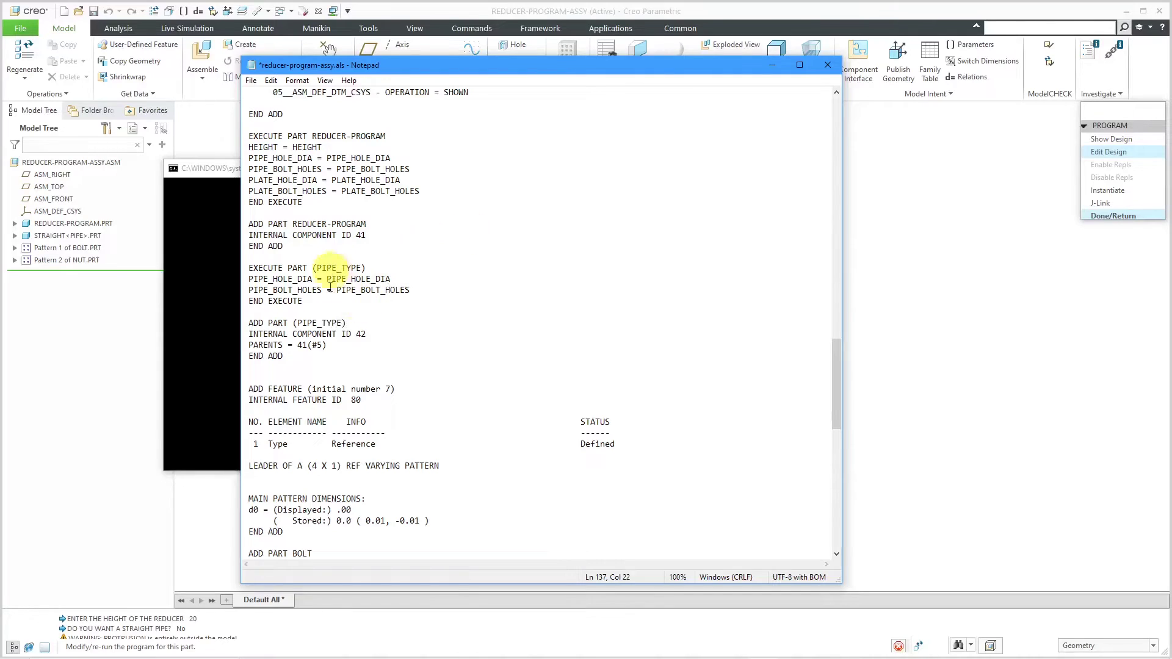
Save and close the edited program file, and incorporate the part name changes into the model
left_click(251, 80)
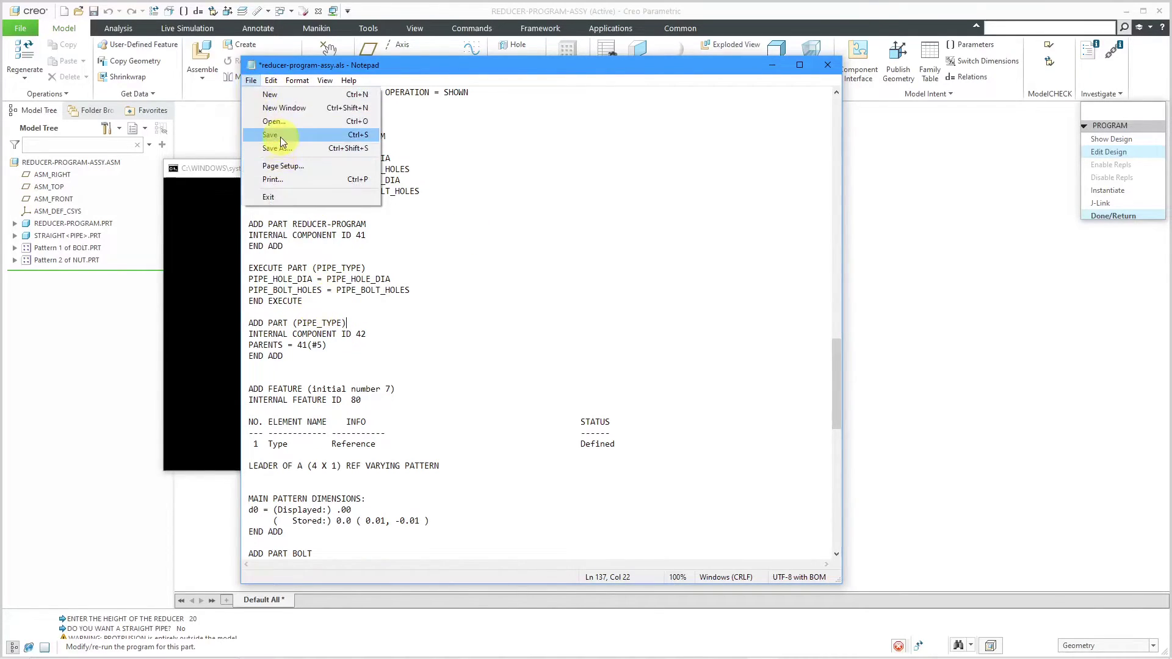
left_click(270, 135)
left_click(253, 83)
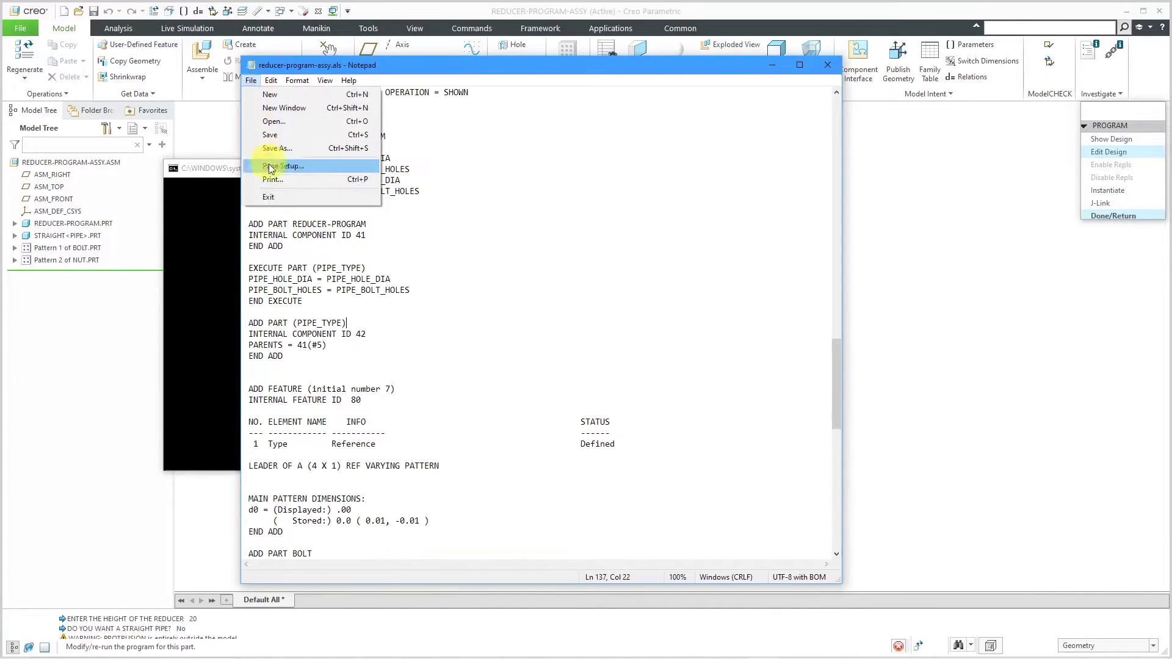
left_click(283, 197)
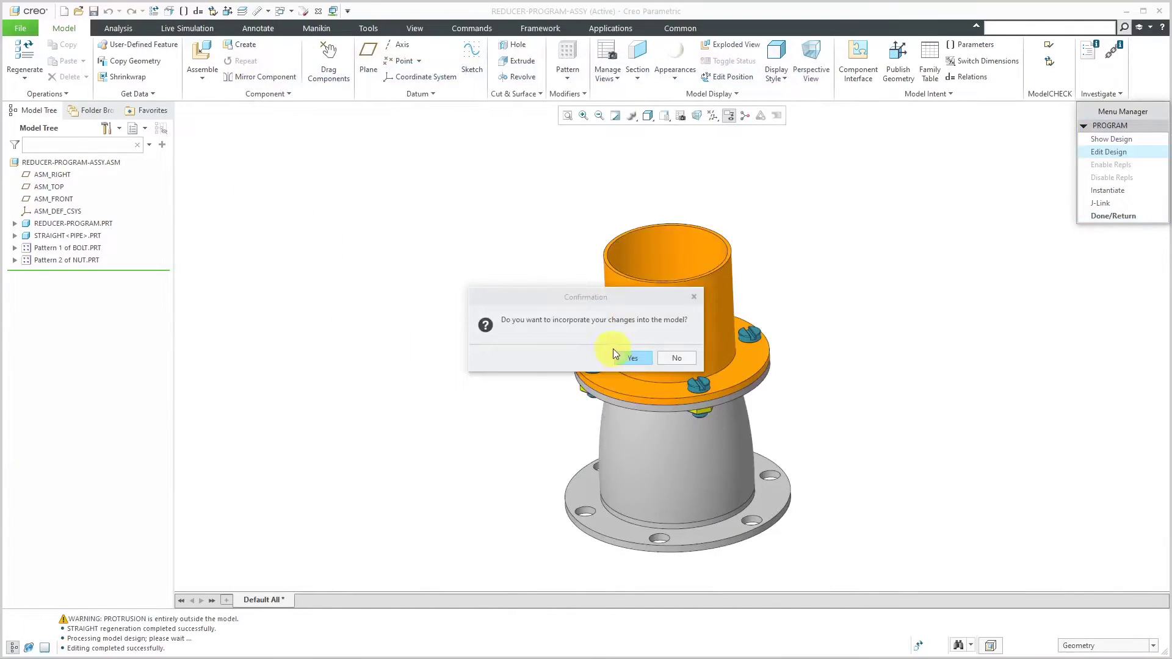
left_click(632, 357)
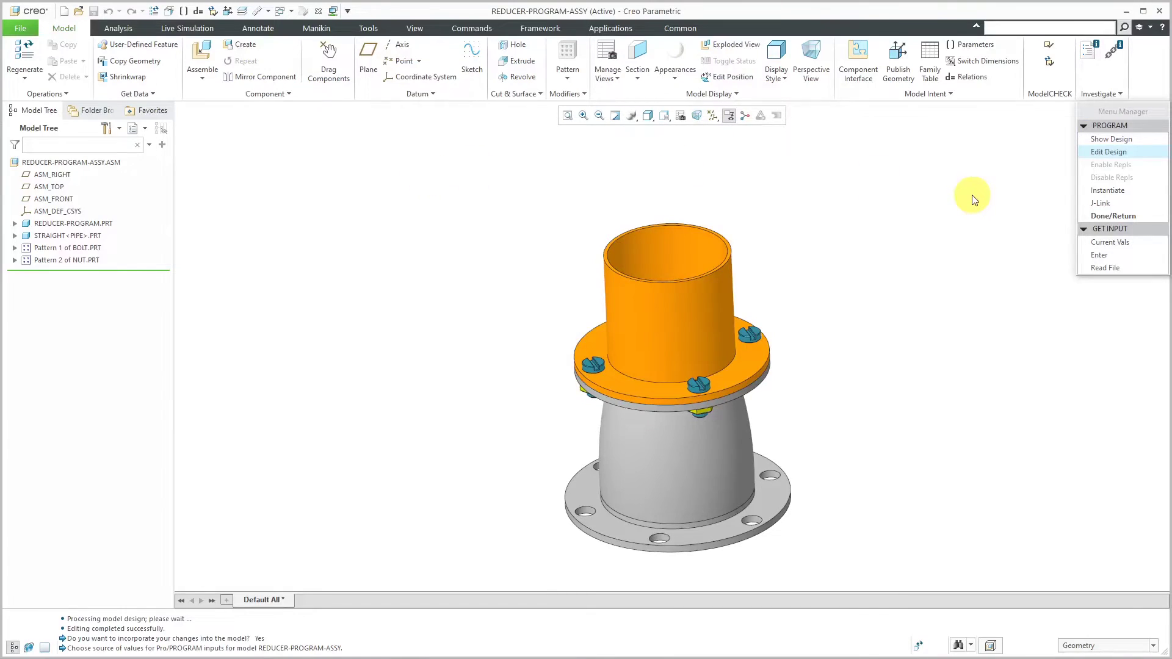
Enter a new value for PIPE_STRAIGHT only, answering No to the straight pipe question, and finish the program definition
left_click(1125, 255)
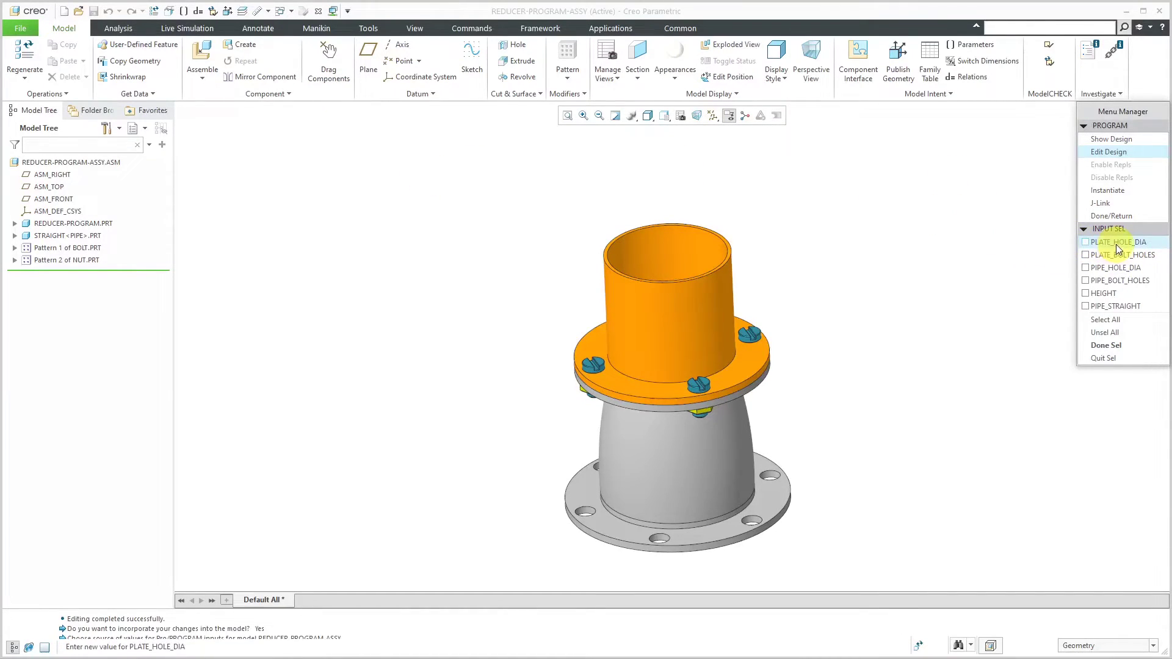
left_click(1121, 305)
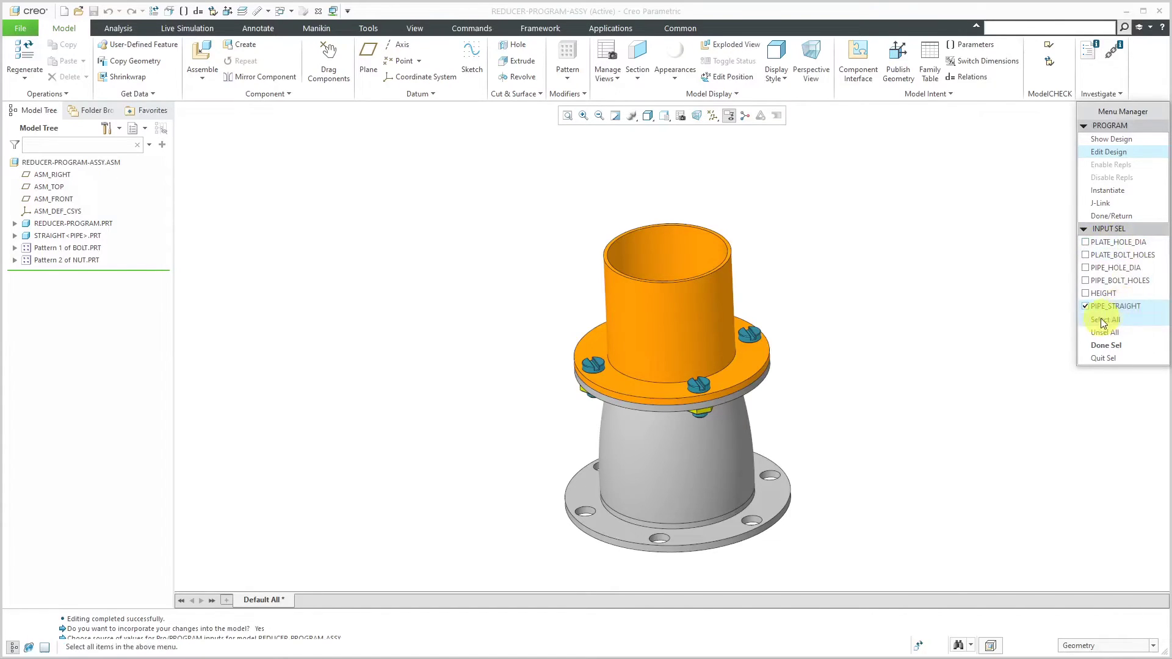
left_click(1121, 344)
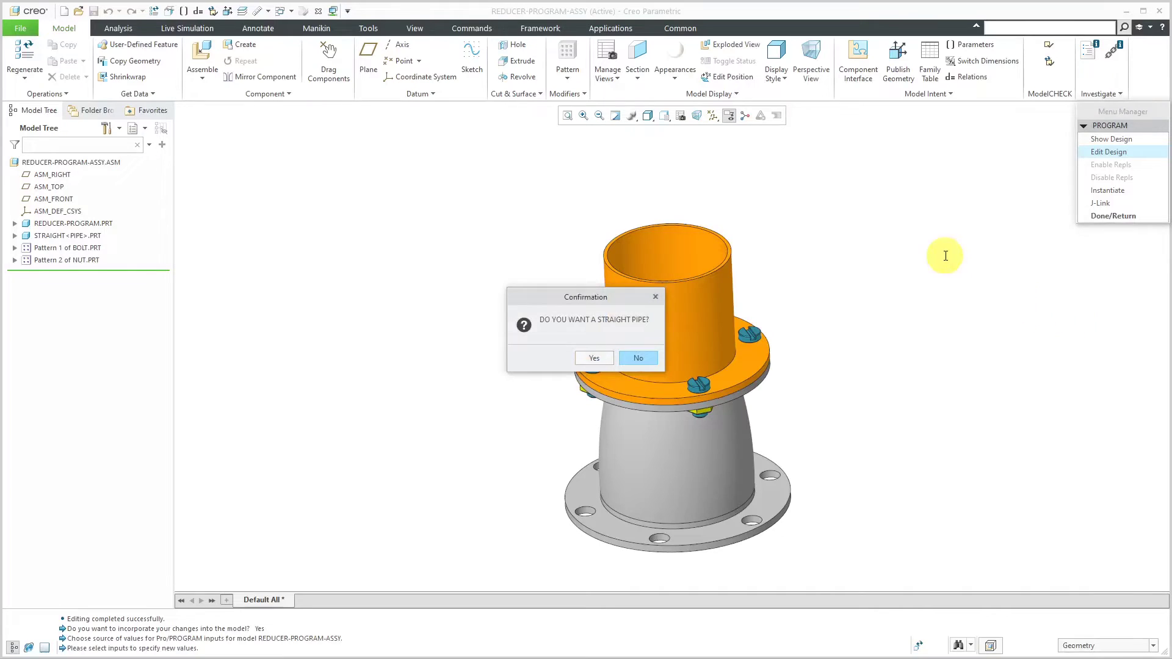
left_click(639, 357)
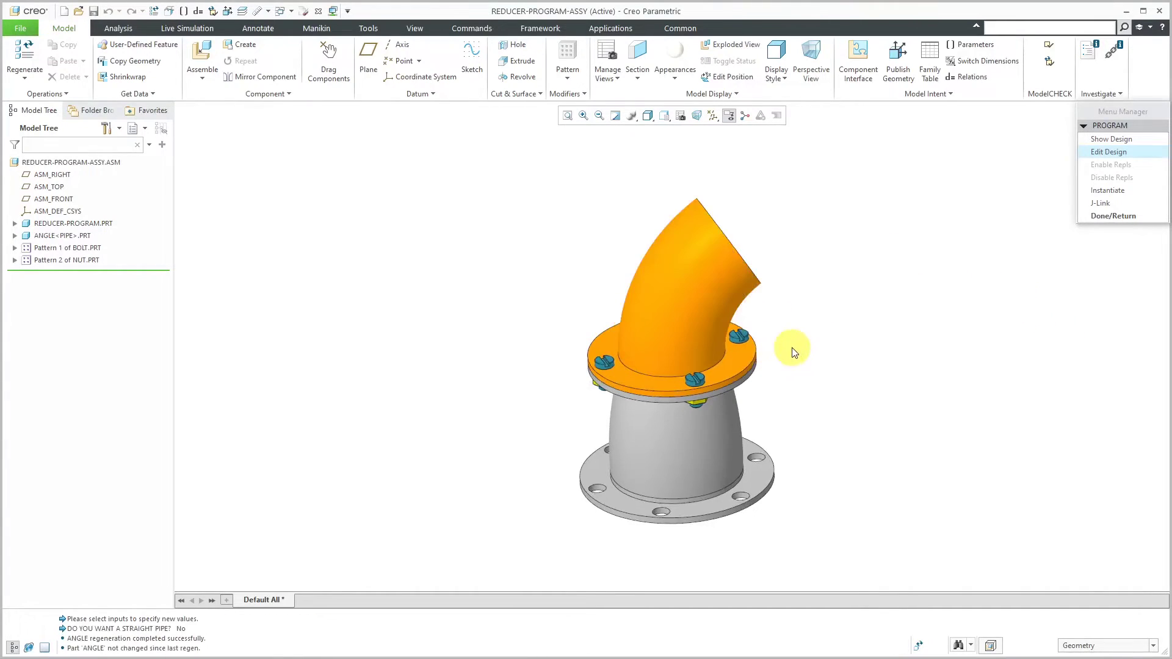
mouse_move(752, 308)
middle_mouse_down()
mouse_move(754, 283)
mouse_move(703, 280)
mouse_move(706, 312)
mouse_move(688, 309)
mouse_move(701, 309)
middle_mouse_up()
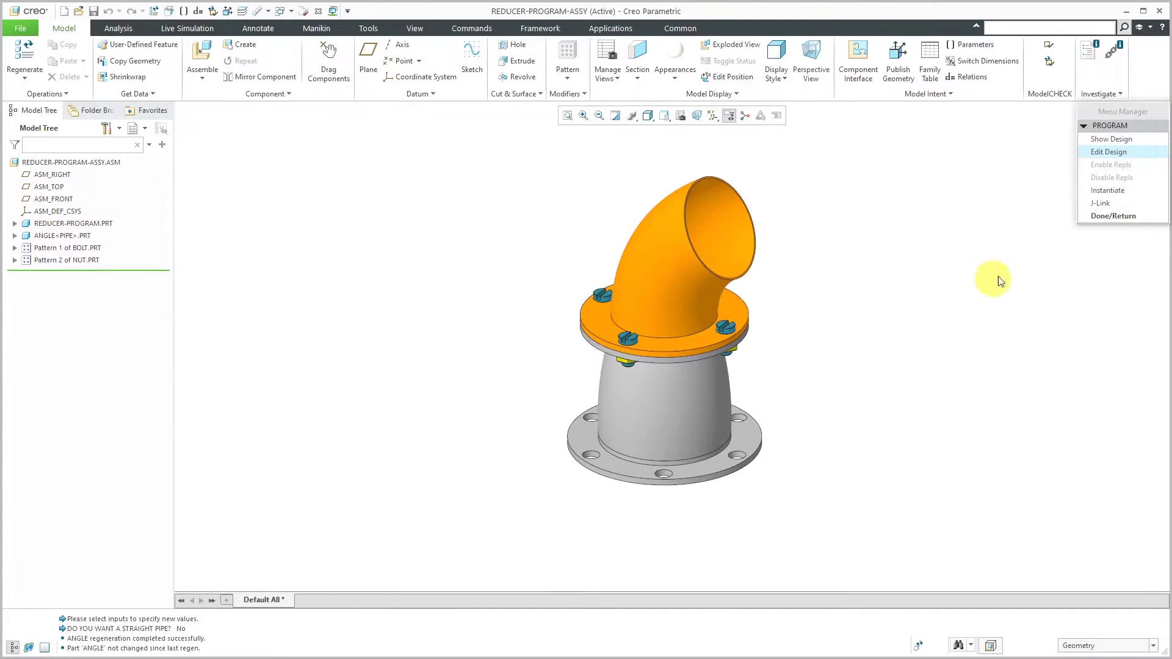
left_click(1102, 217)
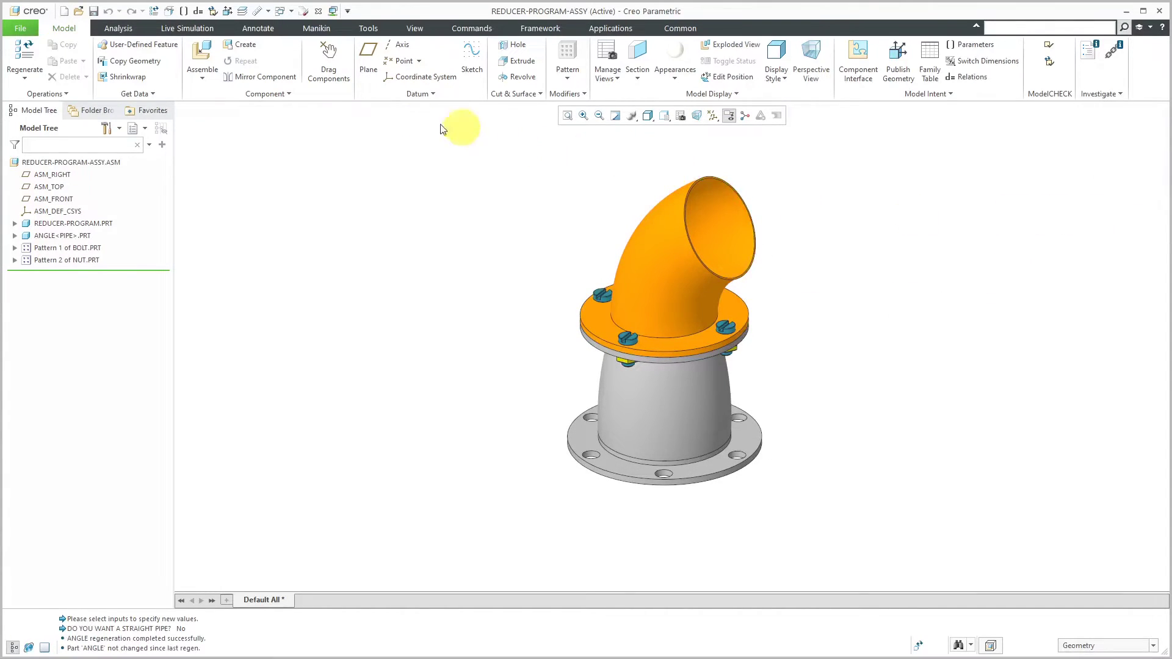
Switch to the top-level assembly PROGRAM.ASM and regenerate it, choosing to enter new values for all four inputs
left_click(287, 11)
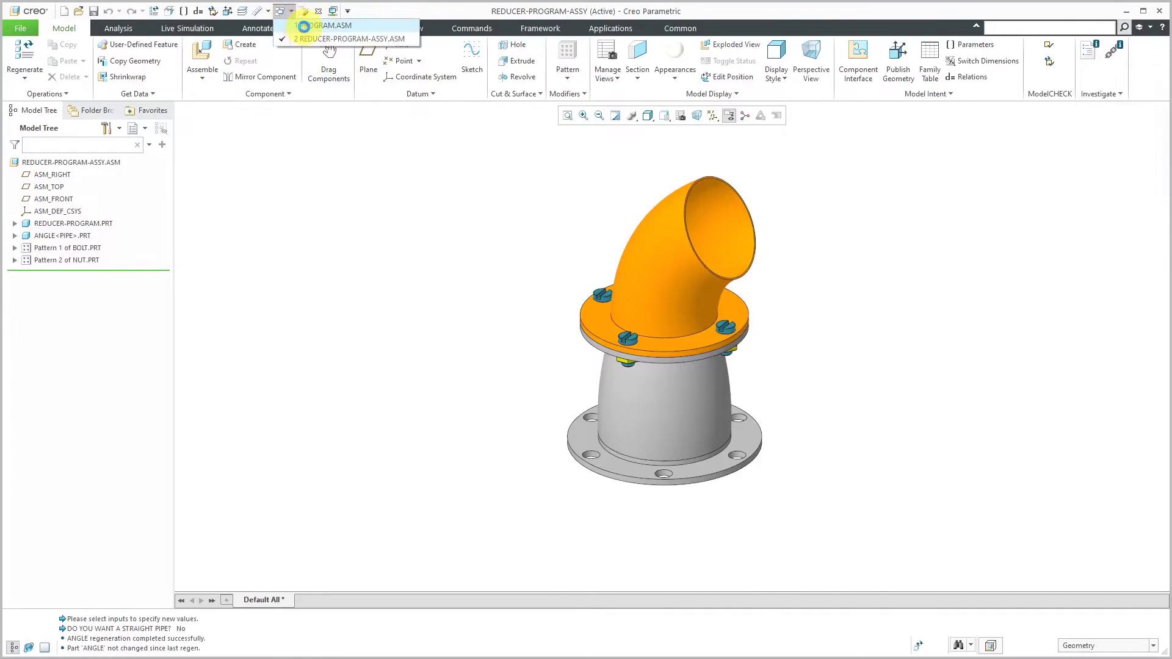
left_click(326, 26)
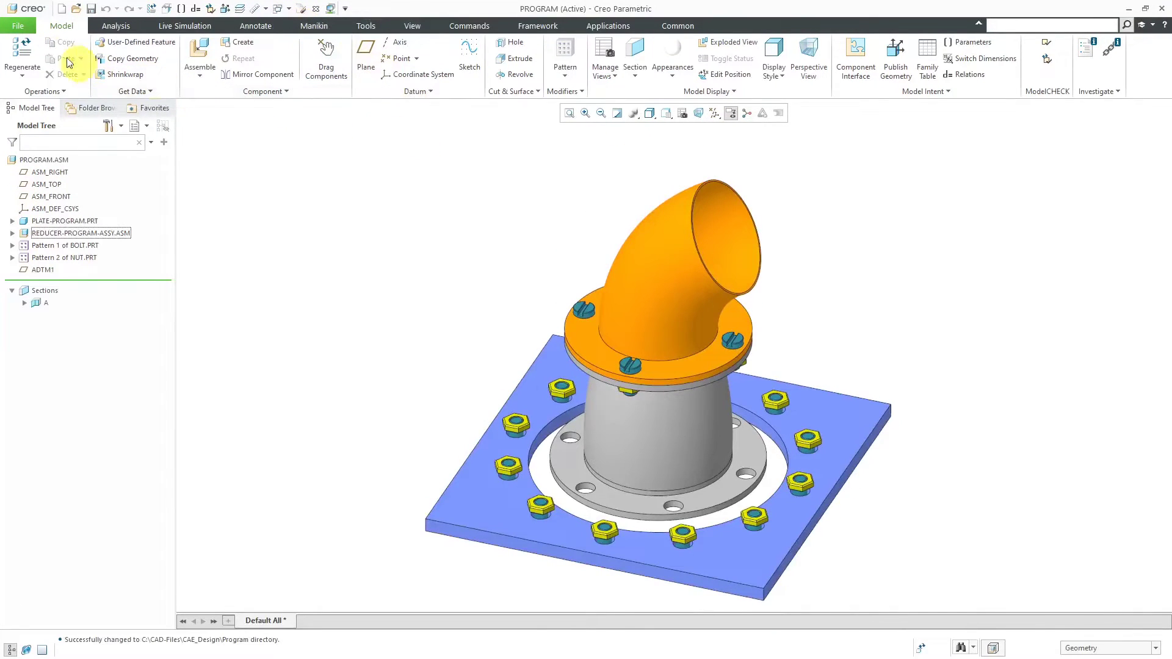
left_click(29, 50)
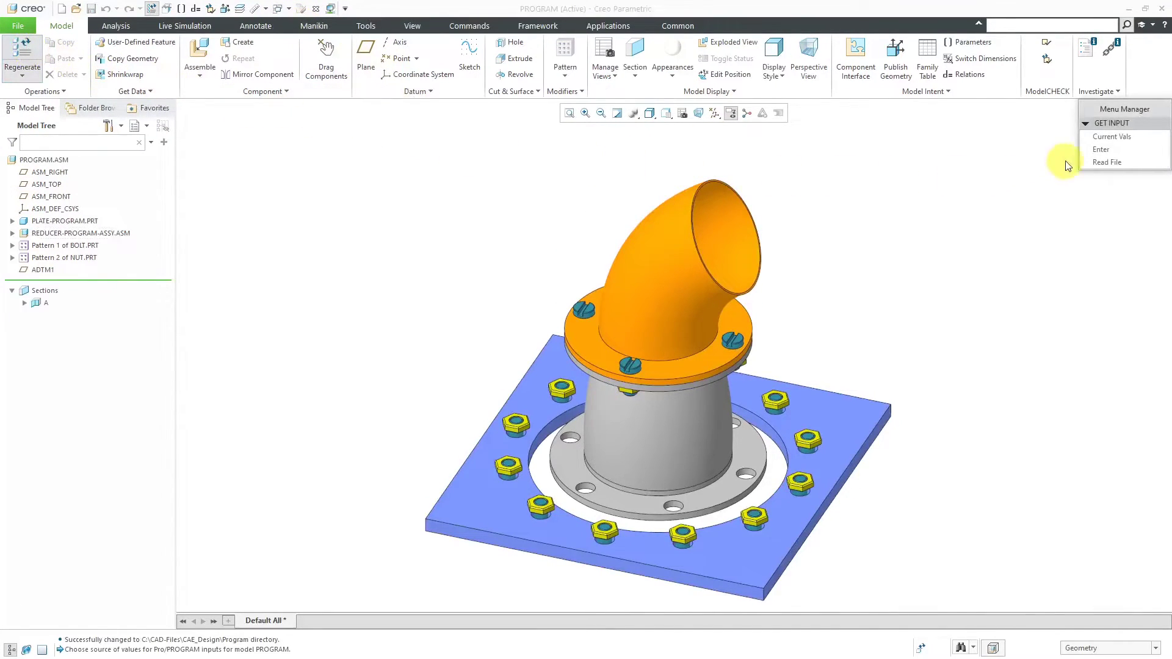
left_click(1110, 149)
left_click(1096, 187)
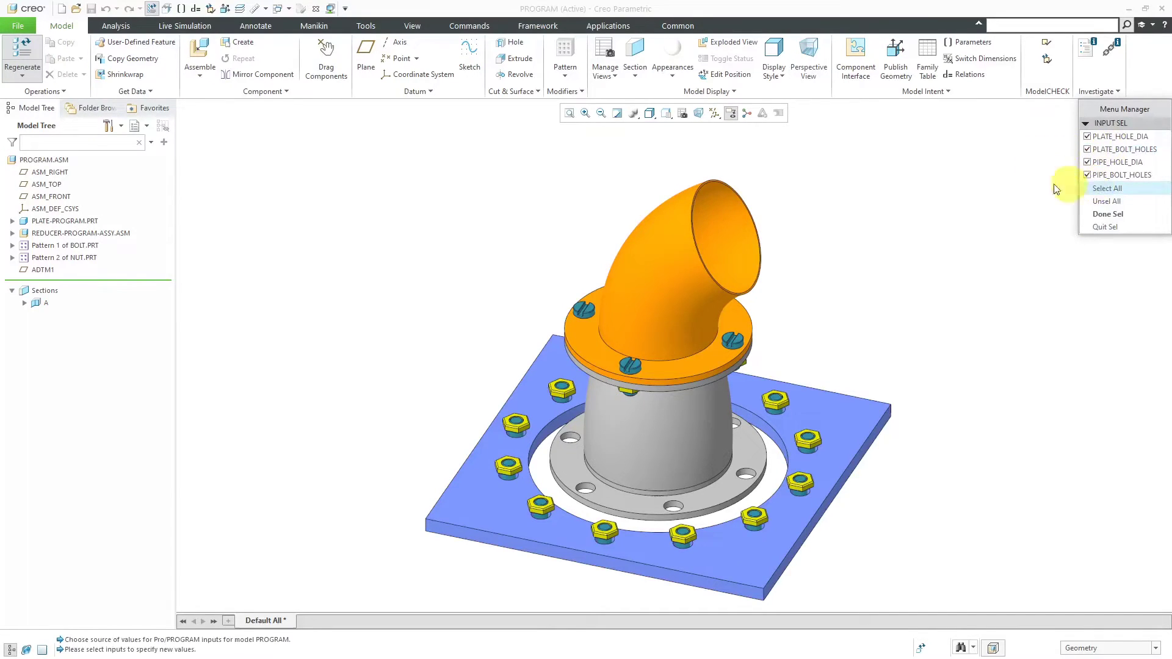
left_click(1107, 213)
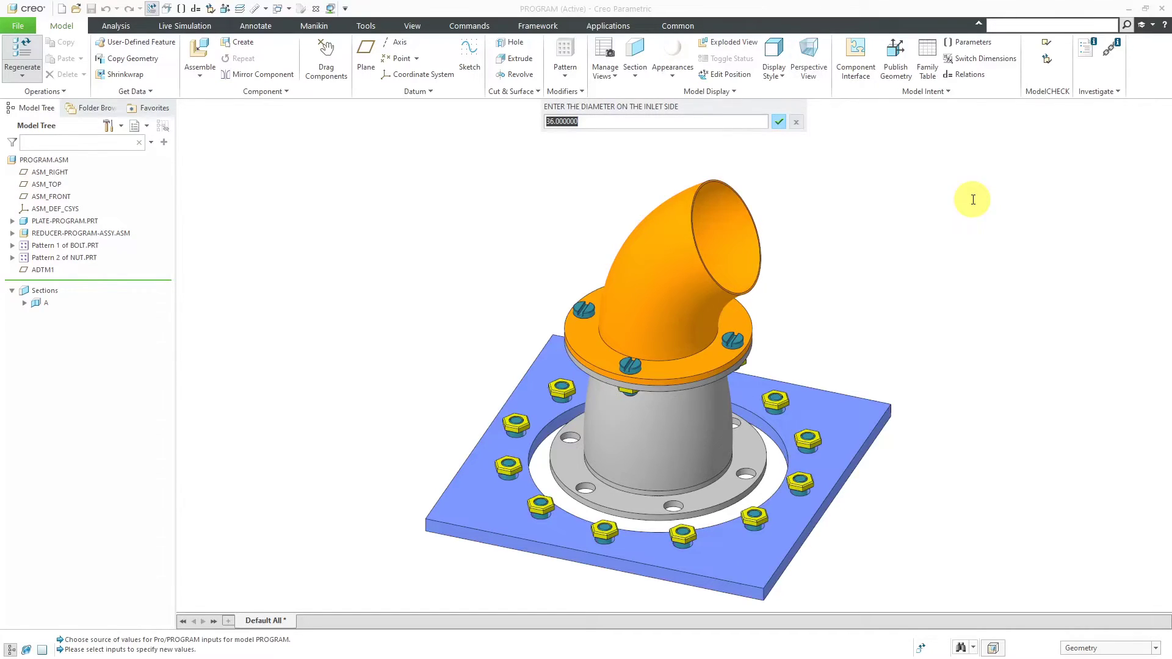
Set the inlet side diameter to 30 and keep 12 bolts on the inlet side
type("30")
key("Return")
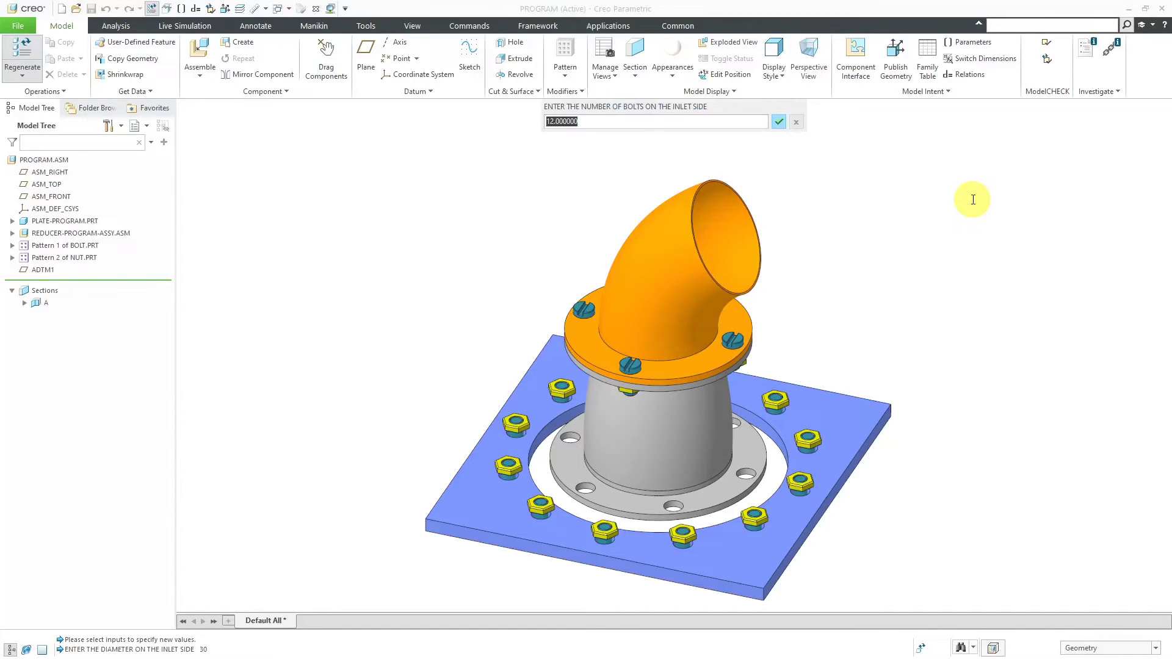
key("Return")
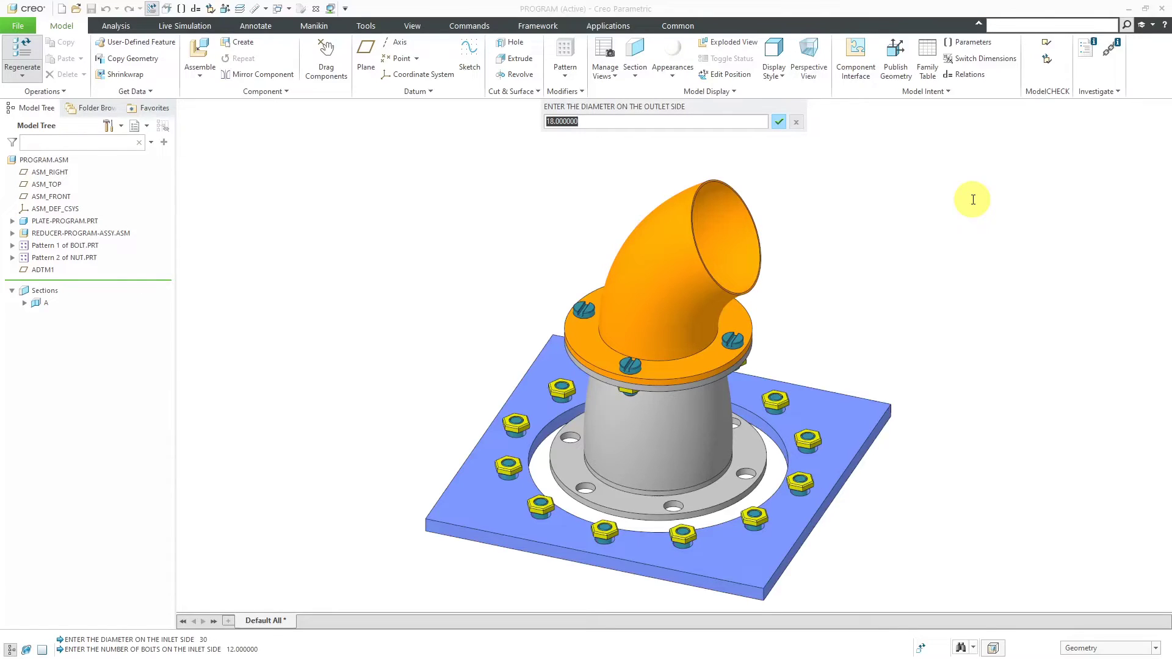
Set the outlet side diameter to 15 and keep 8 bolts on the outlet side
type("15")
key("Return")
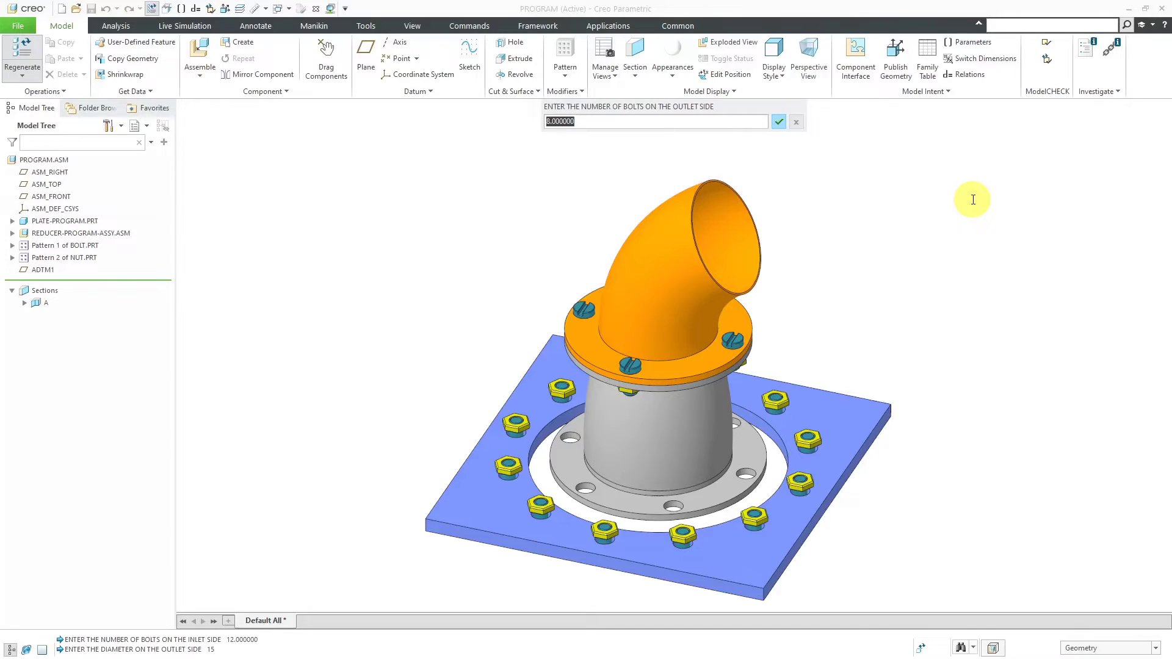
key("Return")
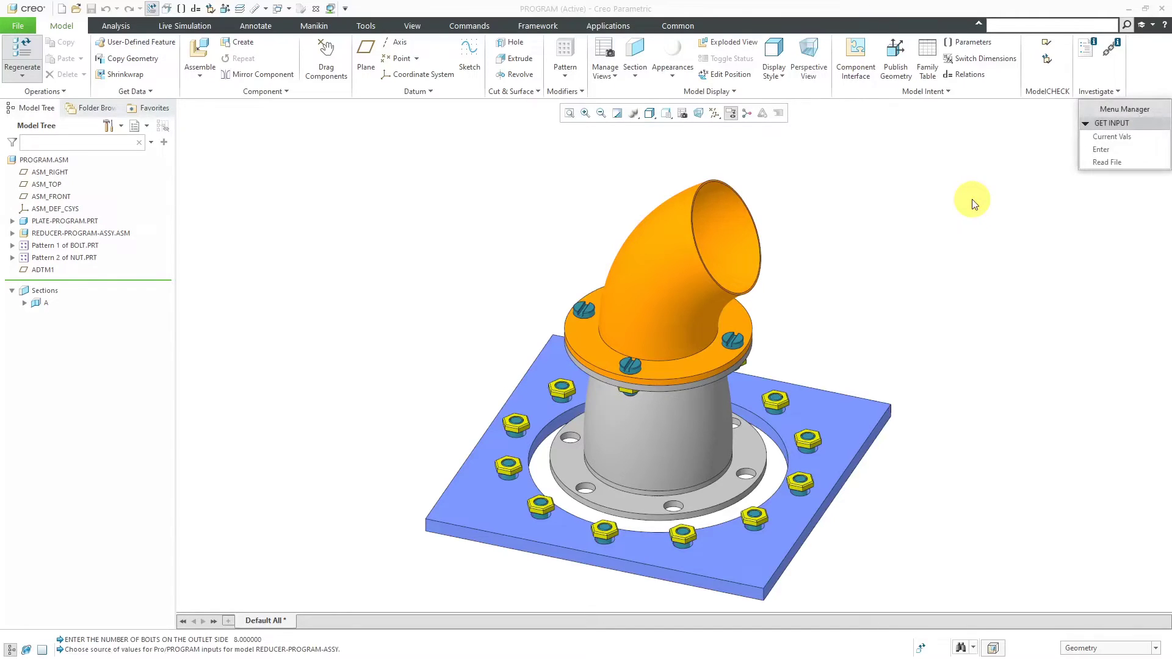
Enter new values for both inputs of REDUCER-PROGRAM-ASSY: set the reducer height to 40 and answer Yes to the straight pipe question
left_click(1115, 148)
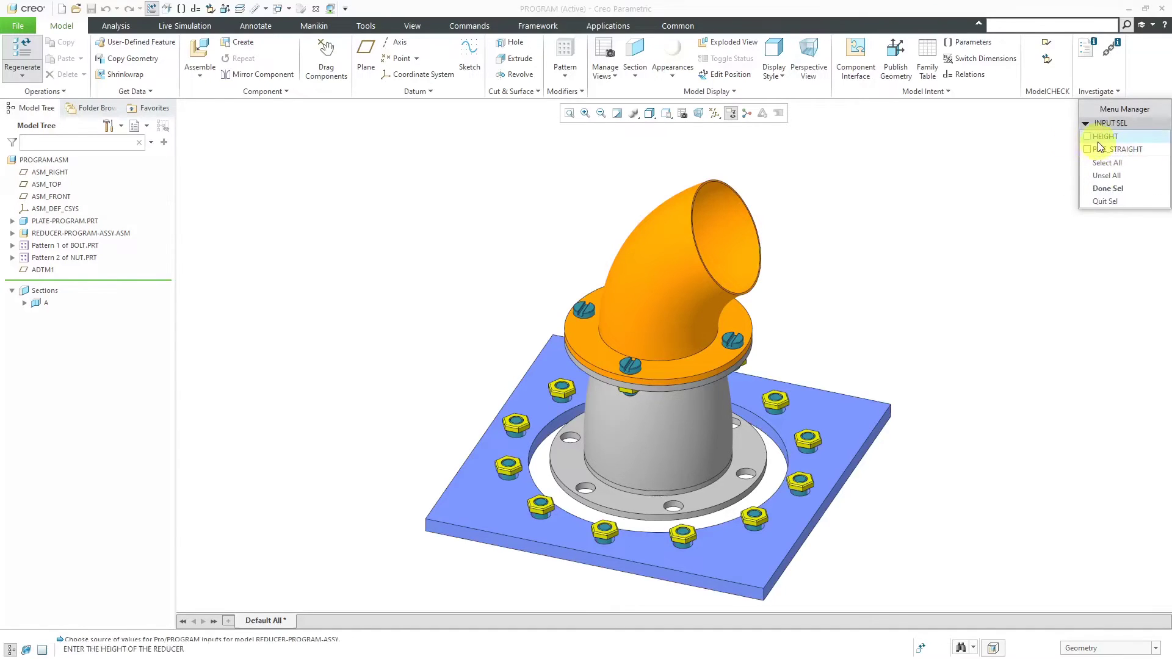
left_click(1118, 189)
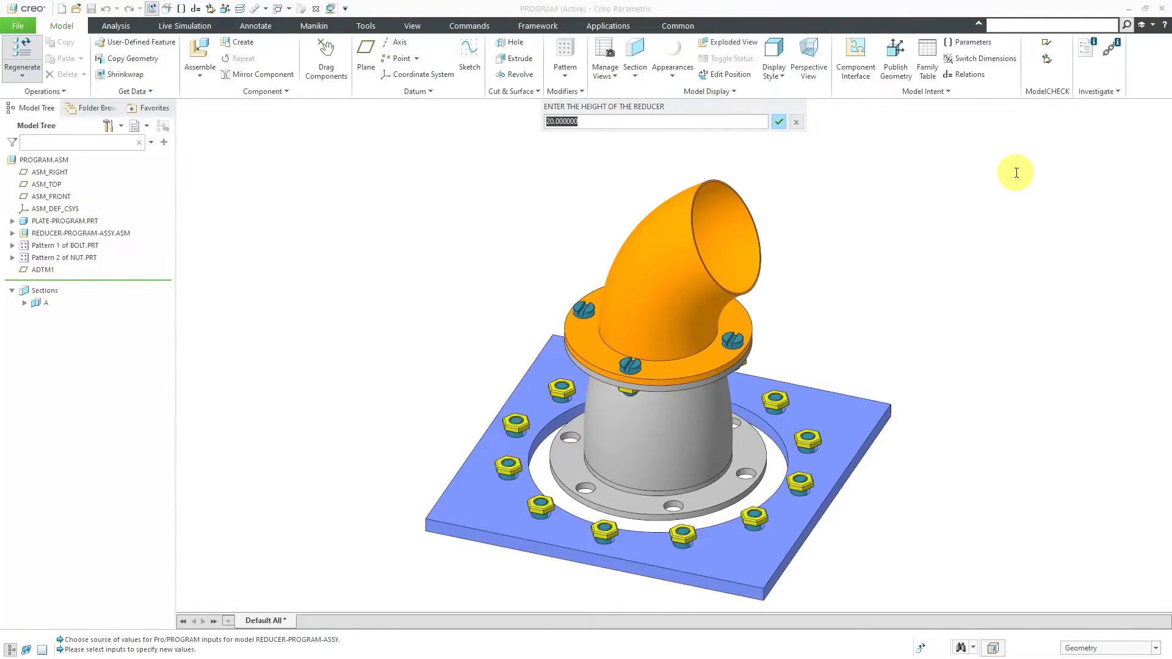
type("40")
key("Return")
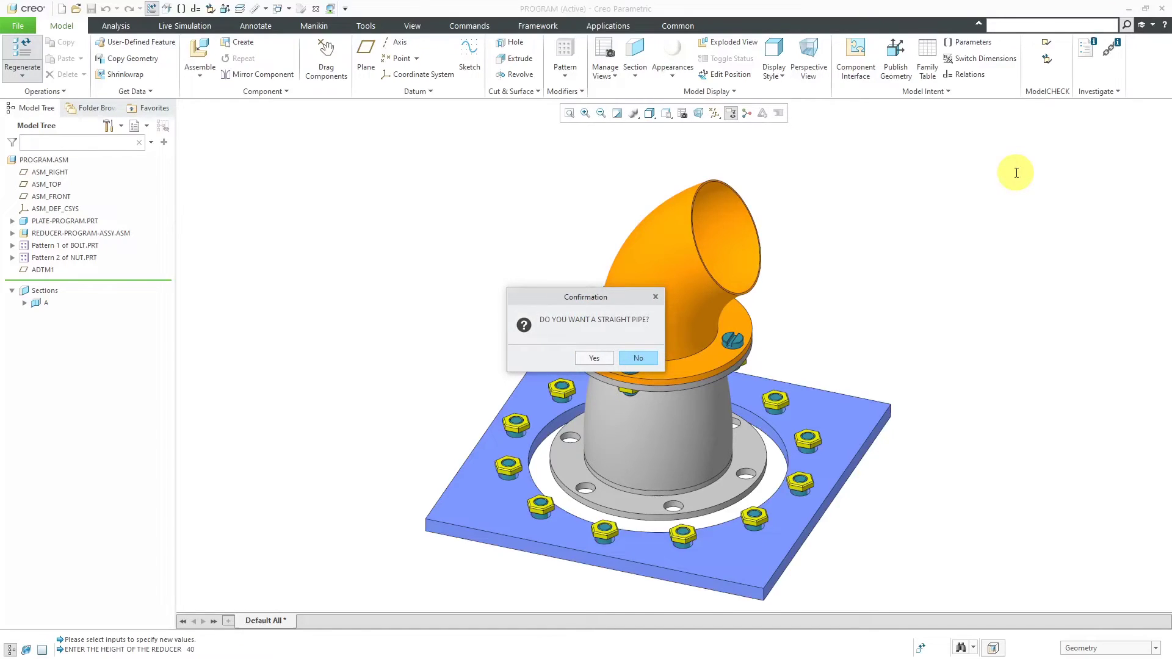
left_click(598, 358)
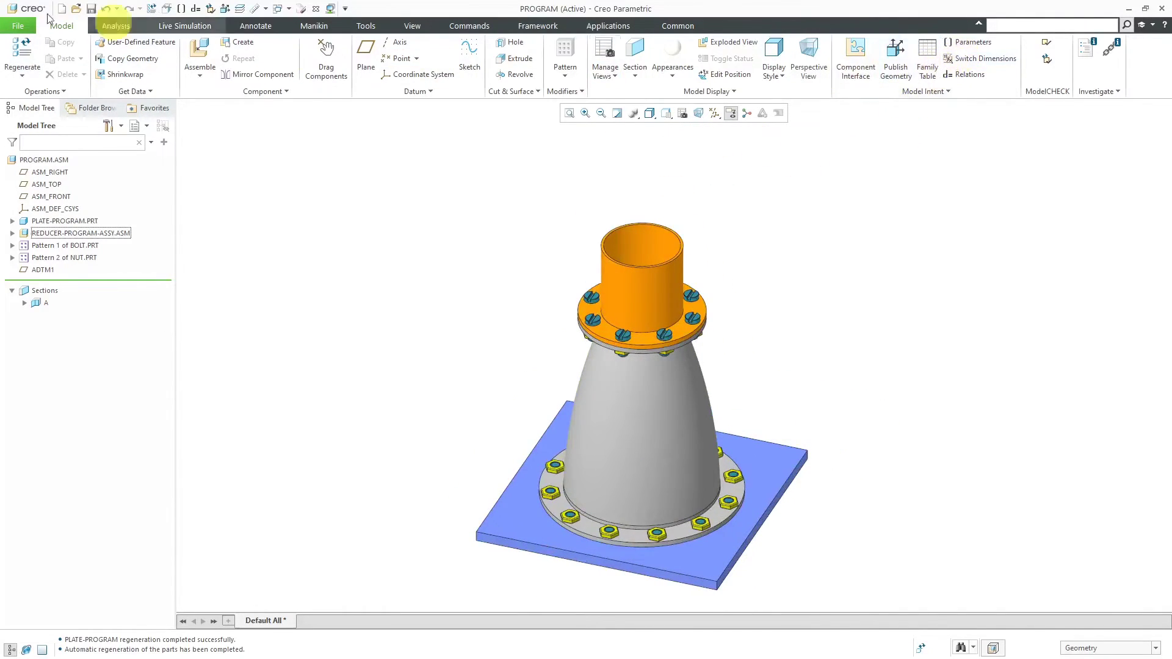
Regenerate the top-level assembly again, entering a new value only for the reducer assembly's PIPE_STRAIGHT input and answering No to the straight pipe question
left_click(20, 52)
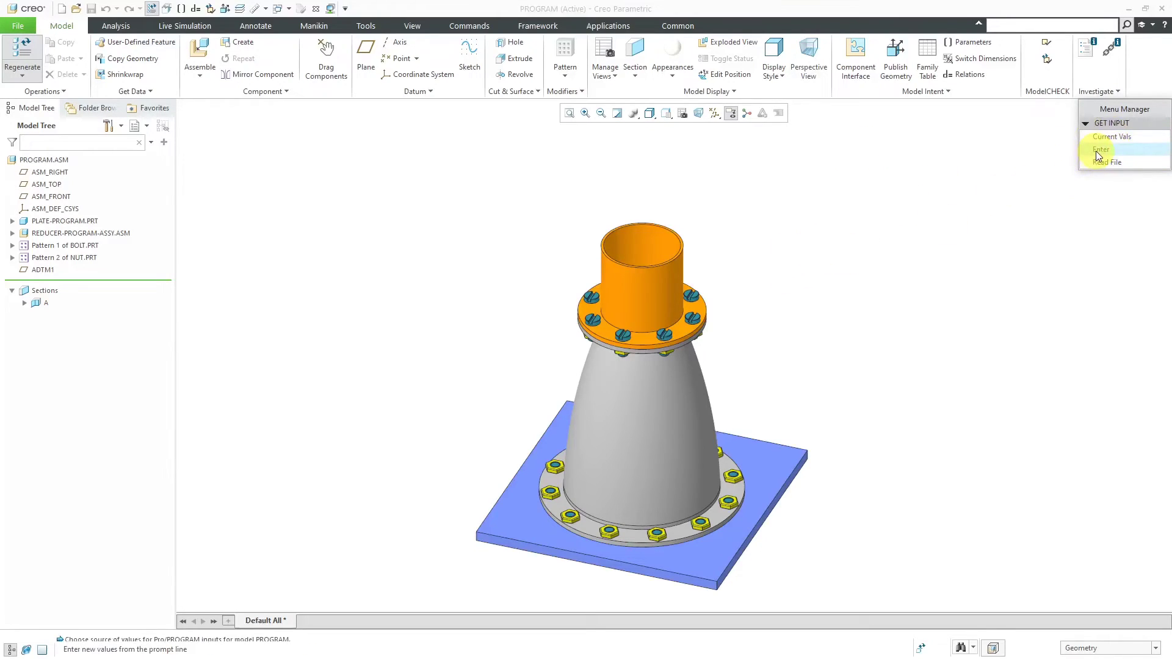
left_click(1098, 149)
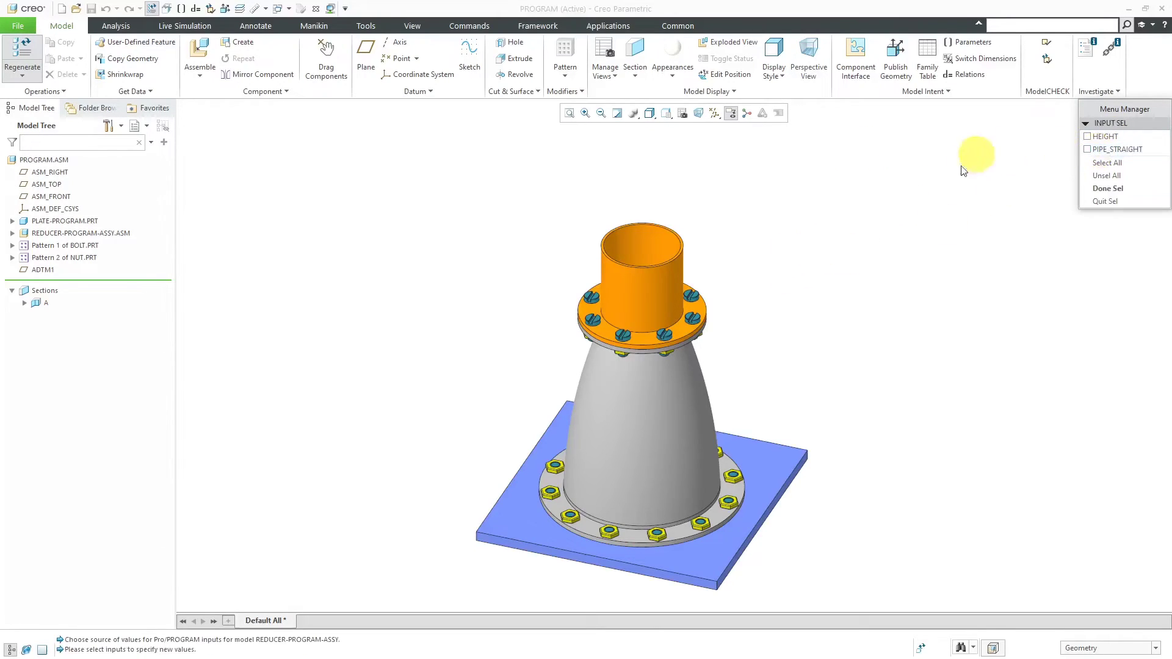
left_click(1096, 150)
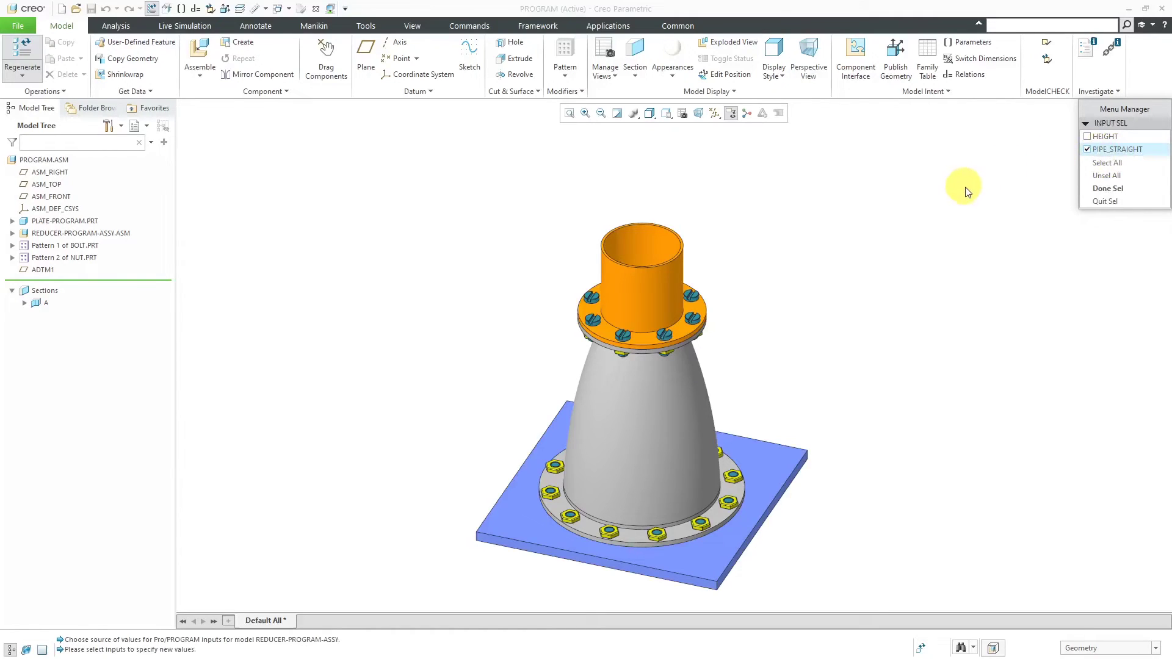
left_click(1109, 189)
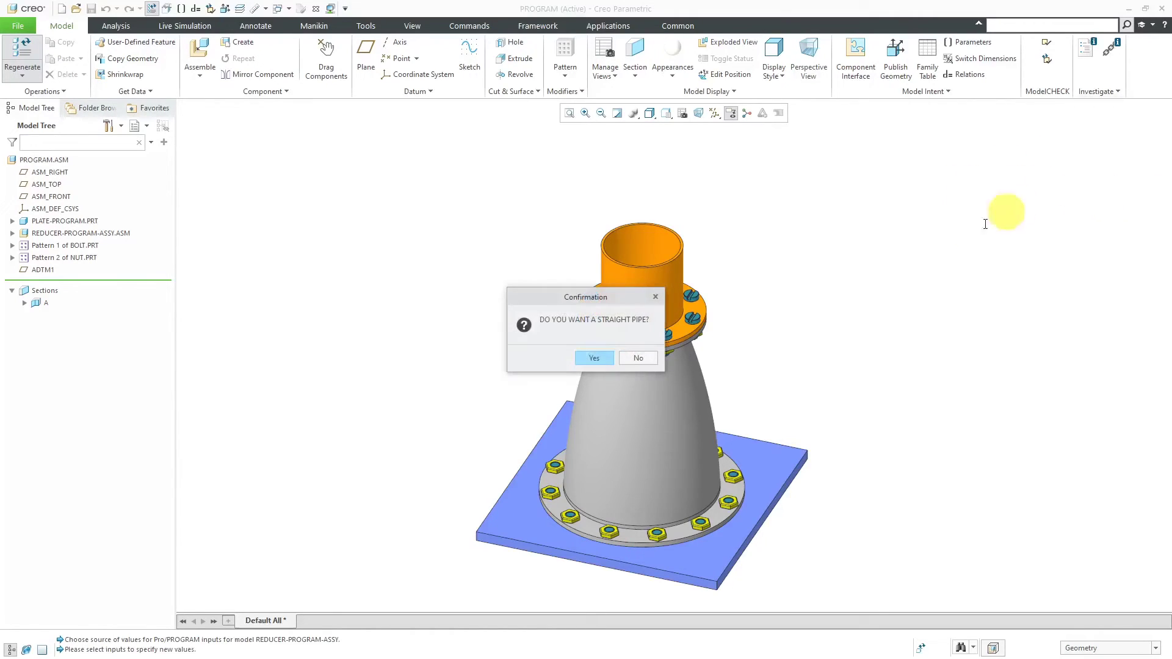
left_click(640, 358)
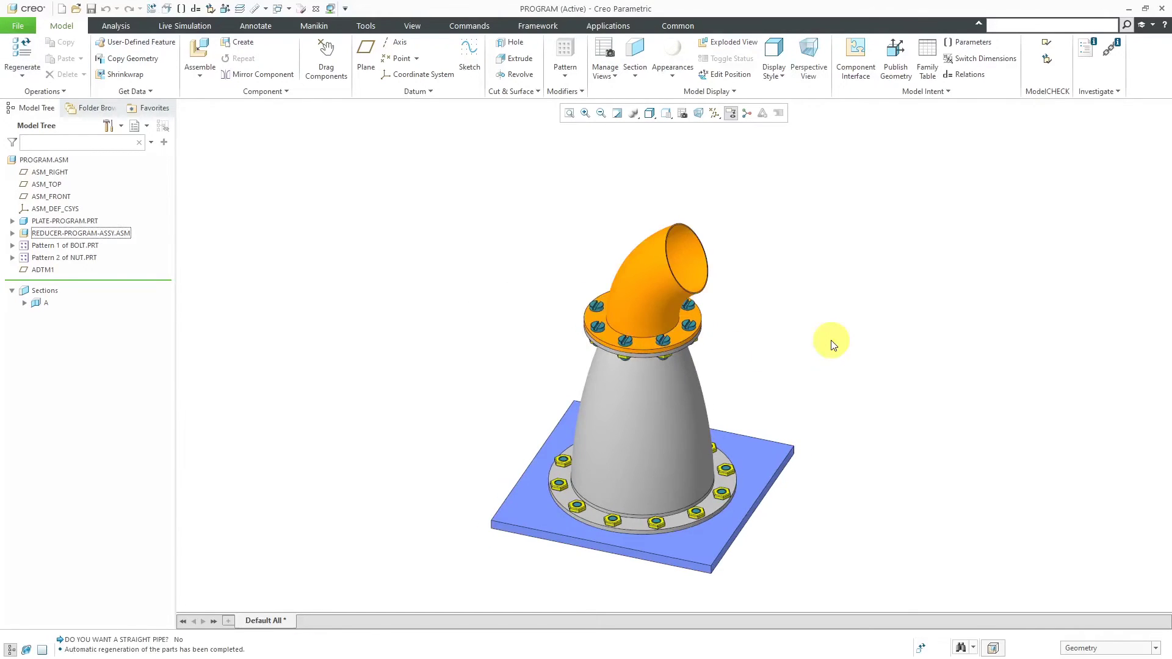
middle_click_drag(716, 340, 690, 391)
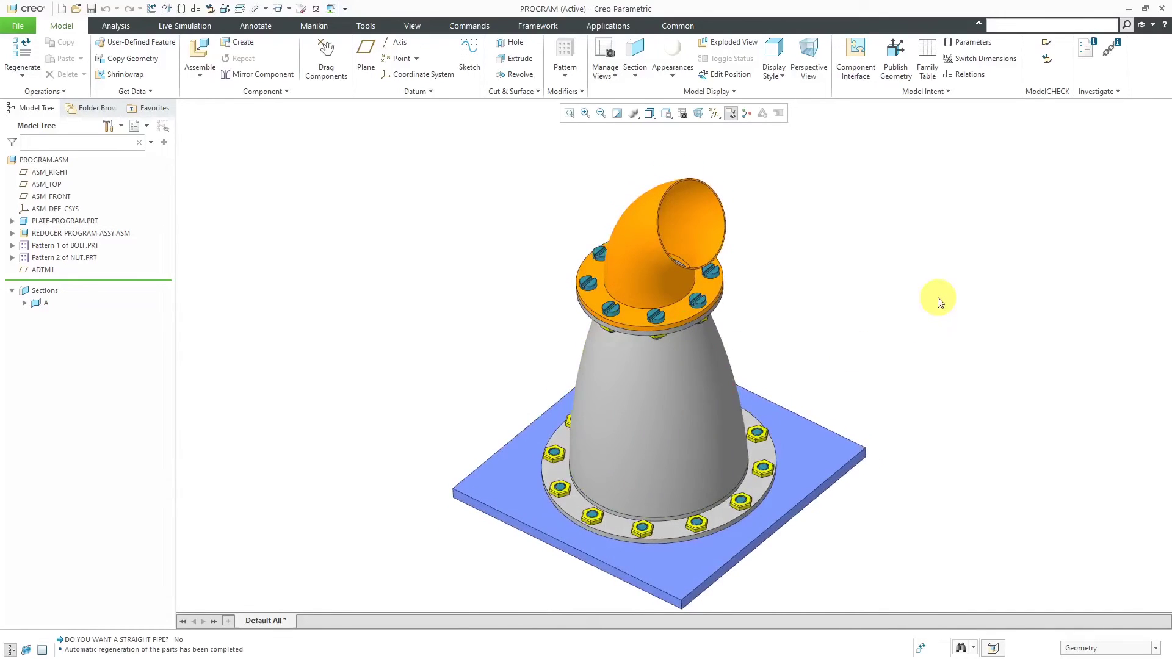